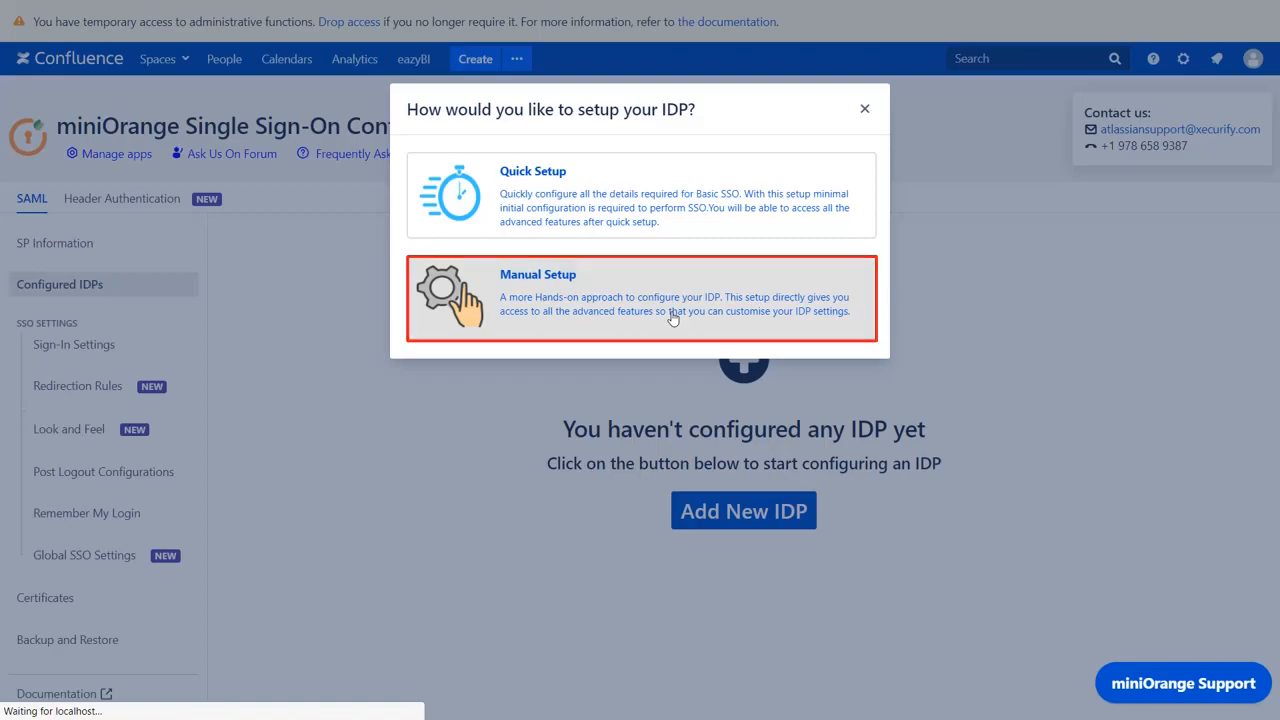
Step: Scroll down through the empty SSO Endpoints form of the Manual Setup and back up
{"action": "scroll", "coordinate": [671, 316], "scroll_direction": "down", "scroll_amount": 5}
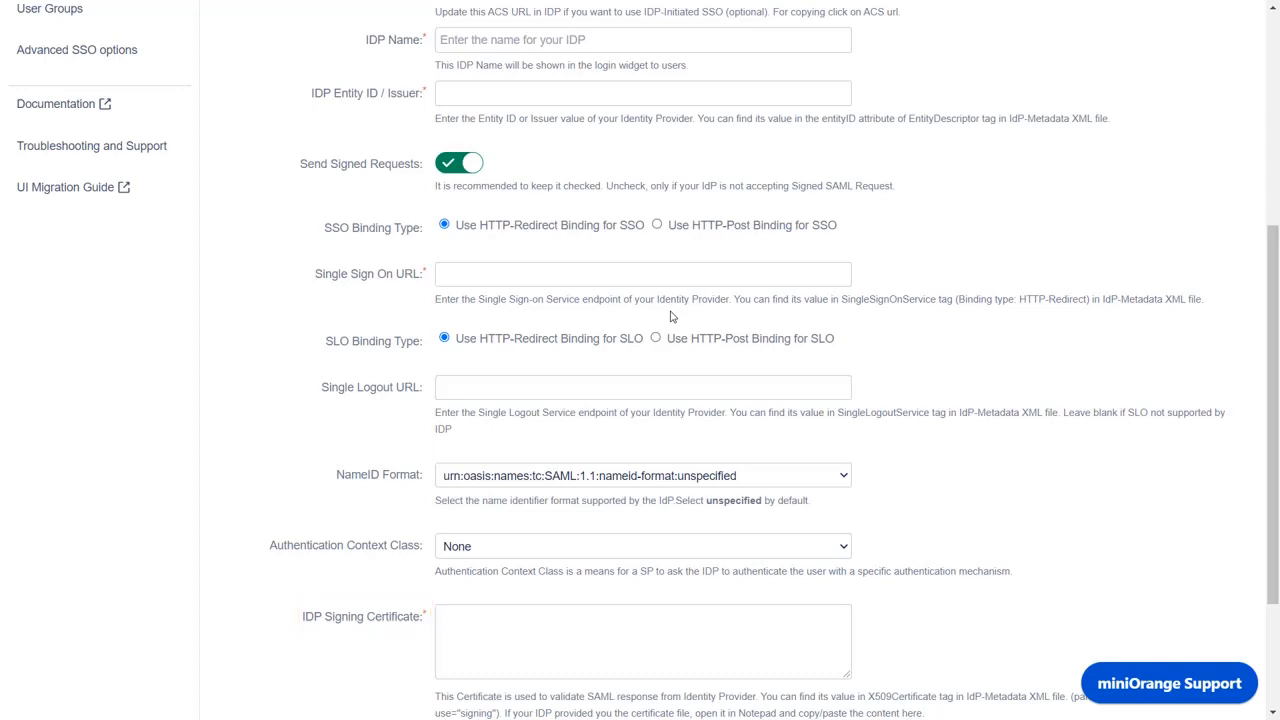
{"action": "scroll", "coordinate": [671, 317], "scroll_direction": "up", "scroll_amount": 3}
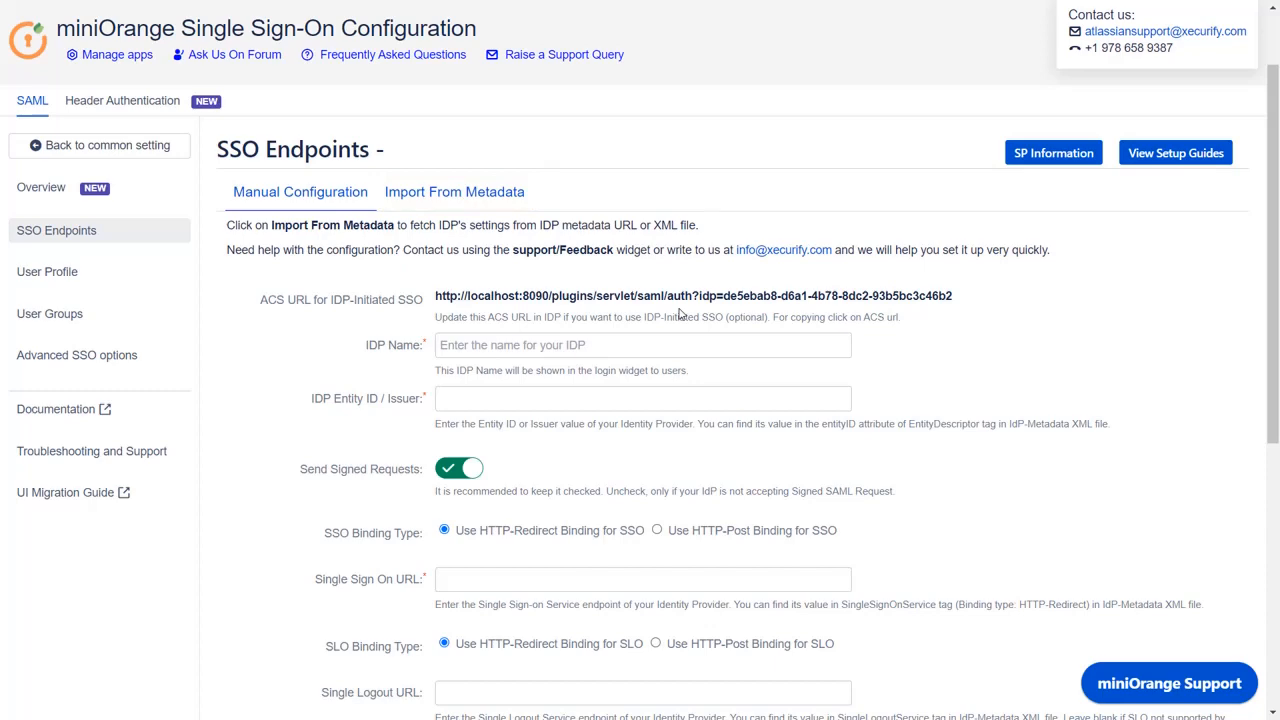
{"action": "left_click", "coordinate": [1024, 165]}
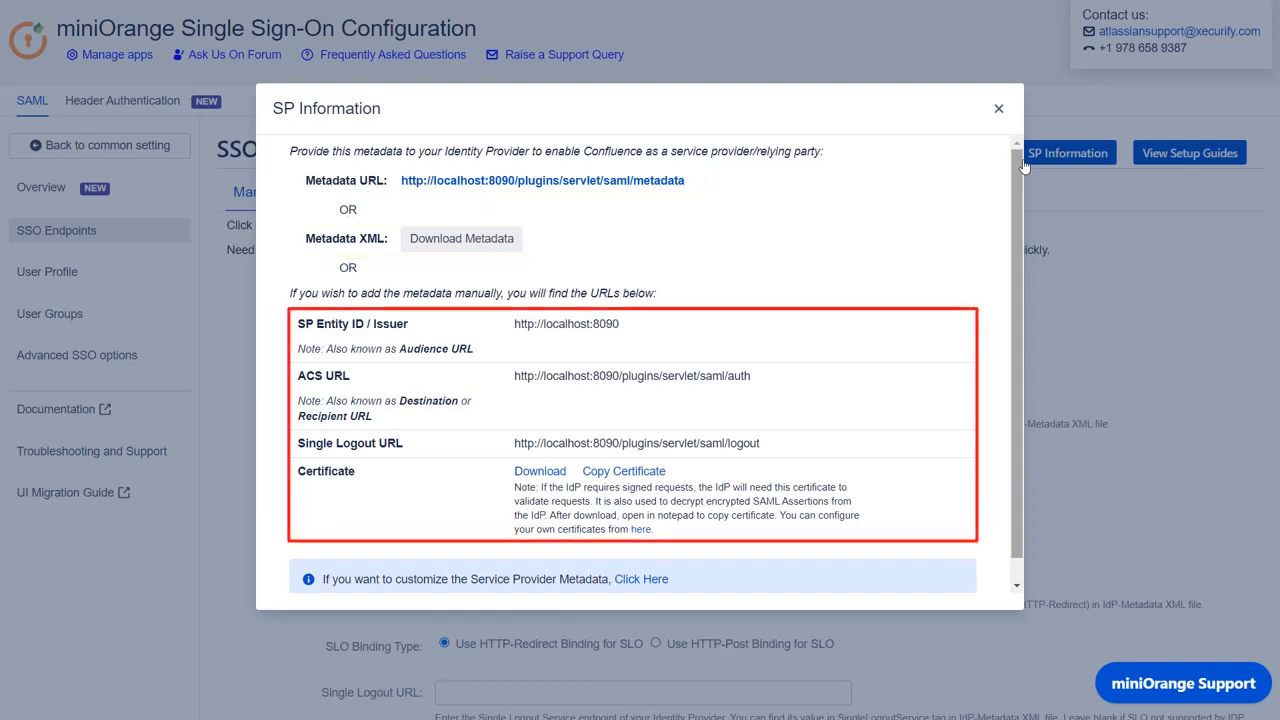
{"action": "left_click", "coordinate": [996, 109]}
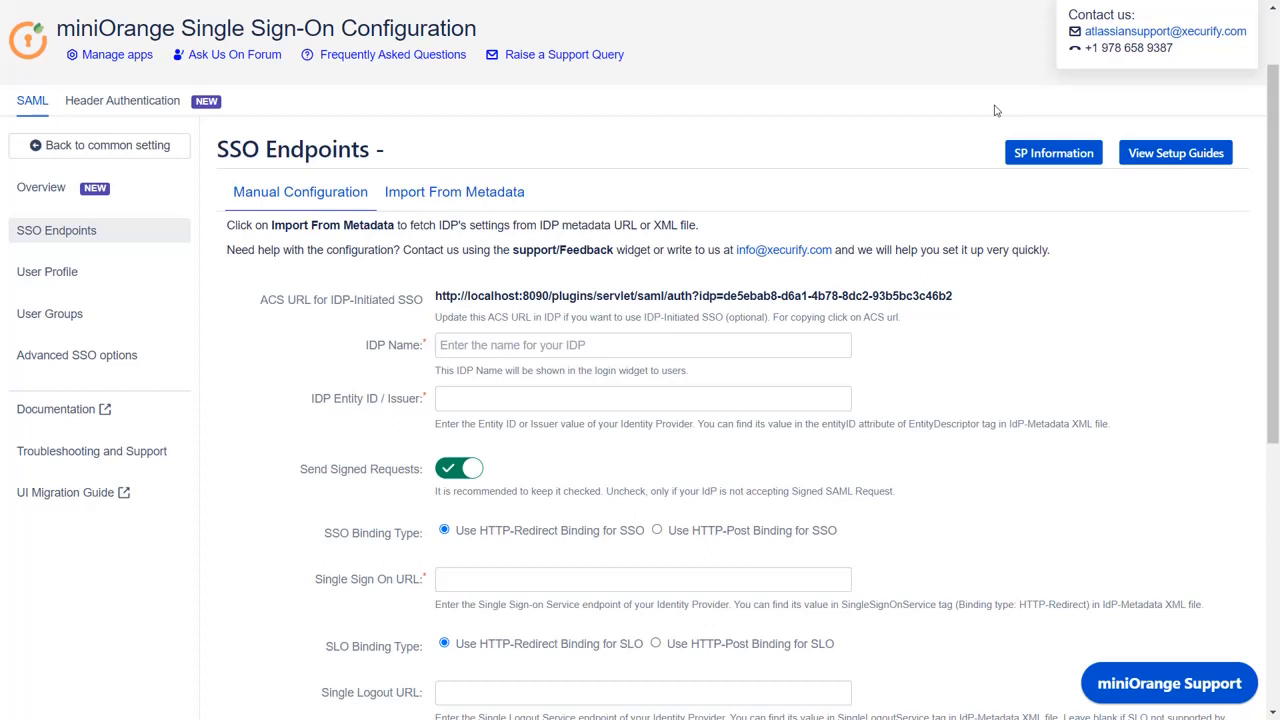
Step: From the common settings, add a new IdP via Quick Setup as a Custom IDP
{"action": "left_click", "coordinate": [171, 143]}
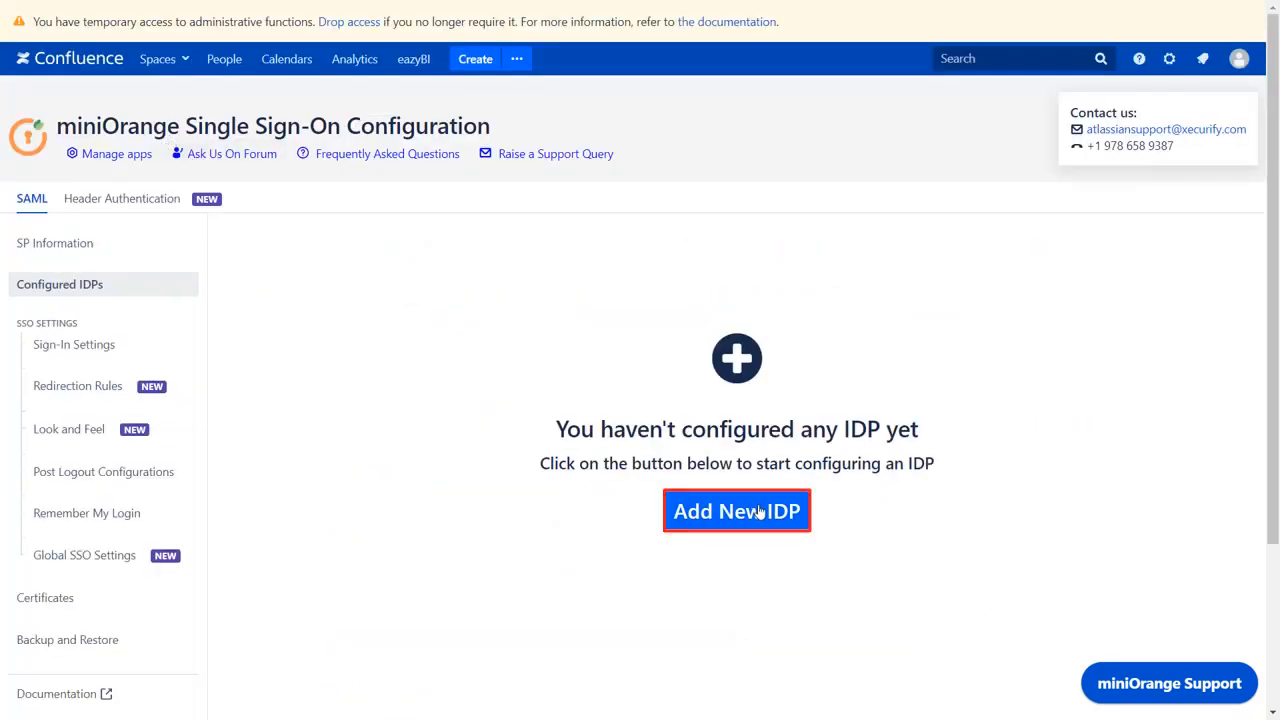
{"action": "left_click", "coordinate": [759, 512]}
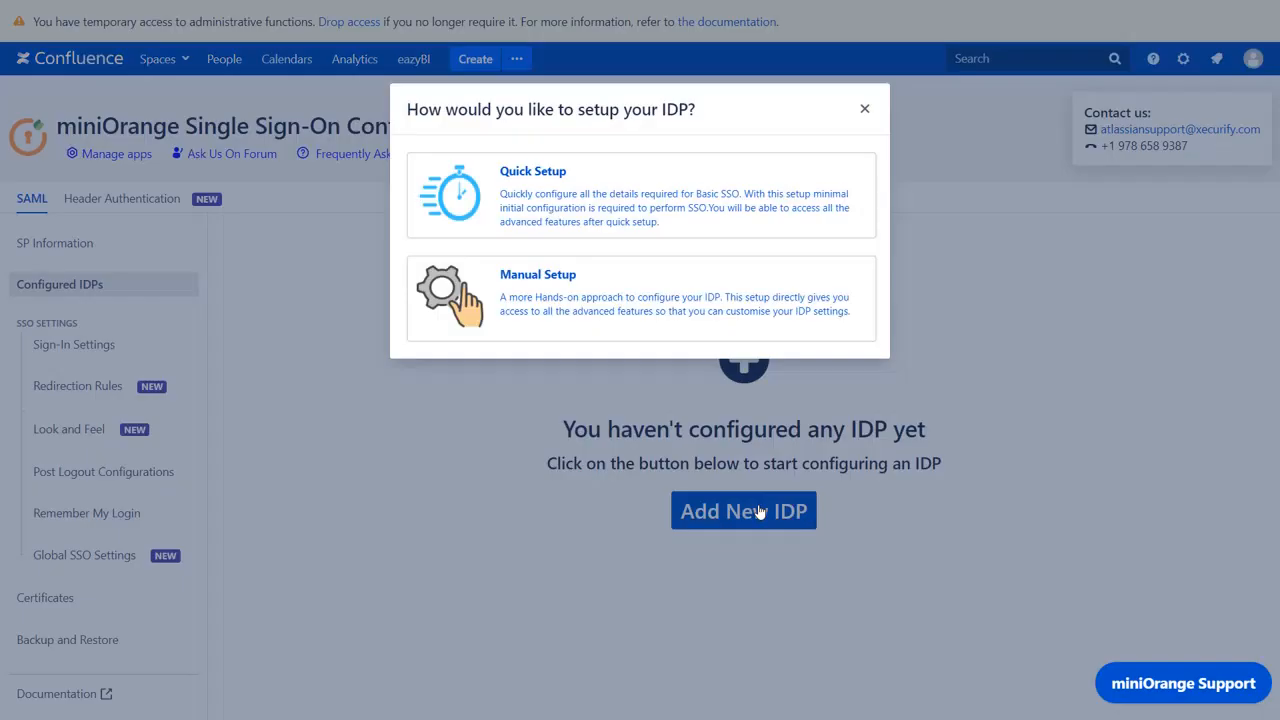
{"action": "left_click", "coordinate": [718, 221]}
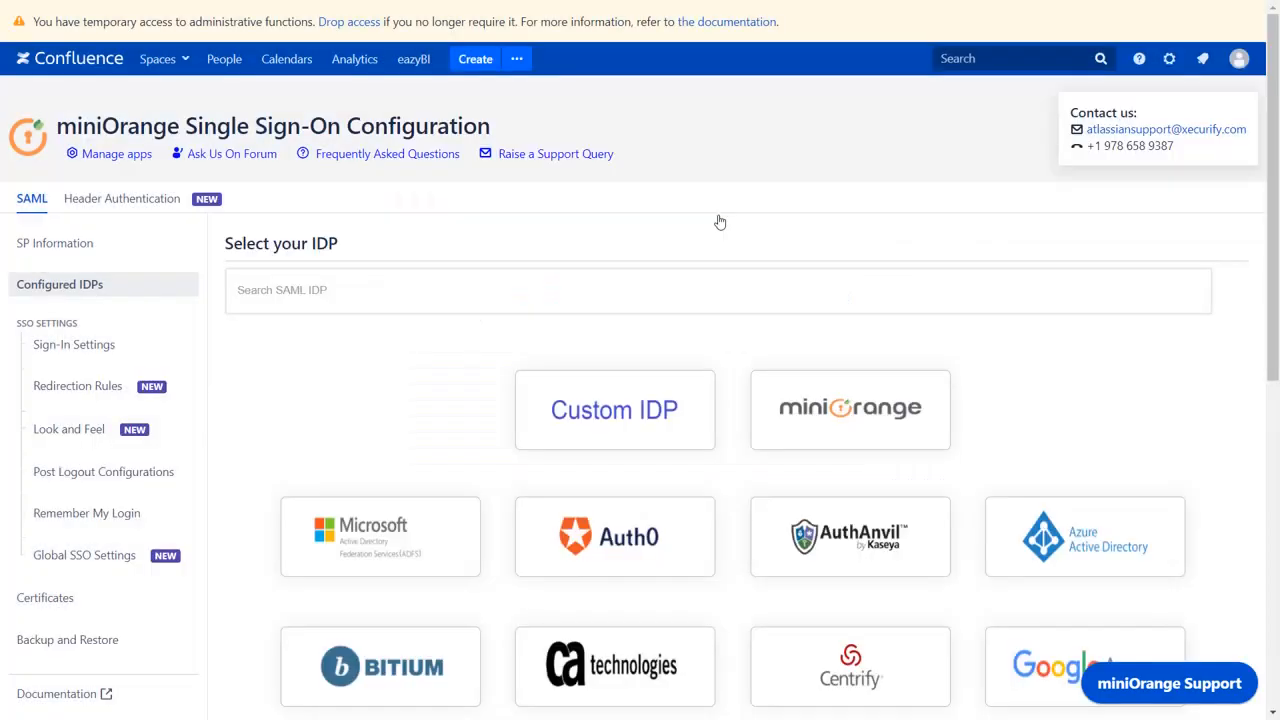
{"action": "left_click", "coordinate": [617, 408]}
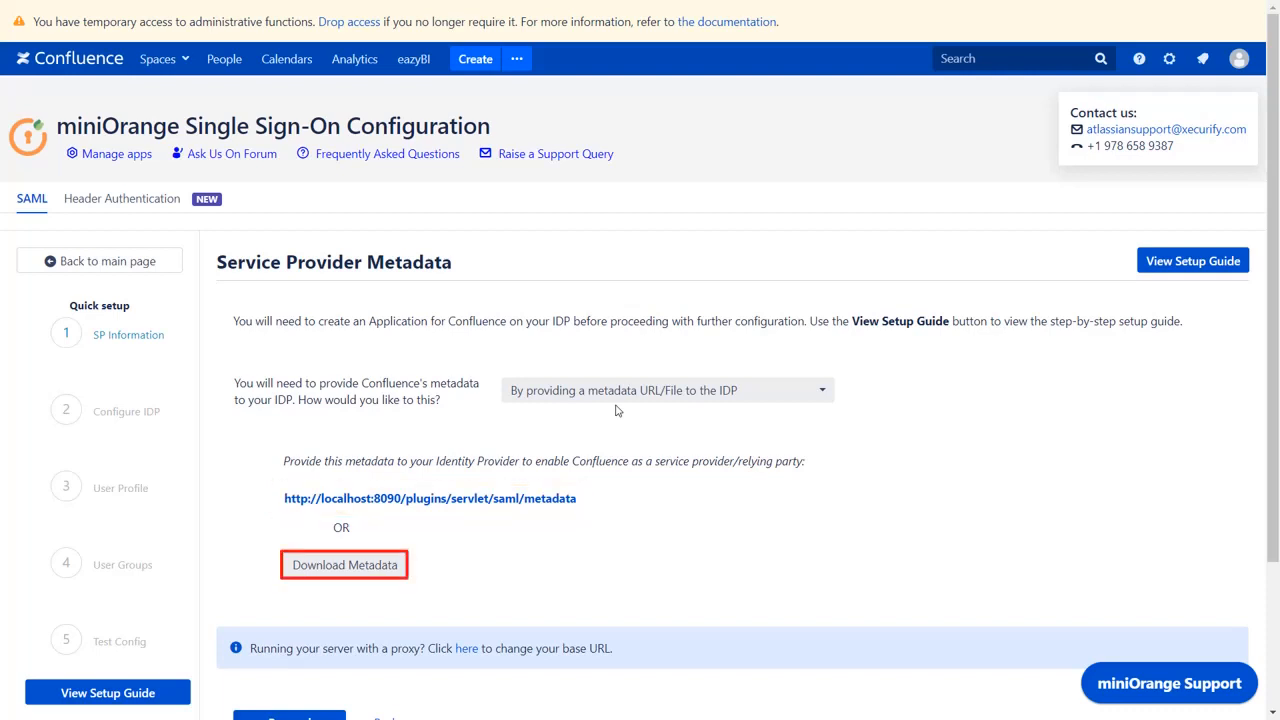
Step: Choose 'By manually configuring' for the metadata and open the setup guide
{"action": "left_click", "coordinate": [632, 398]}
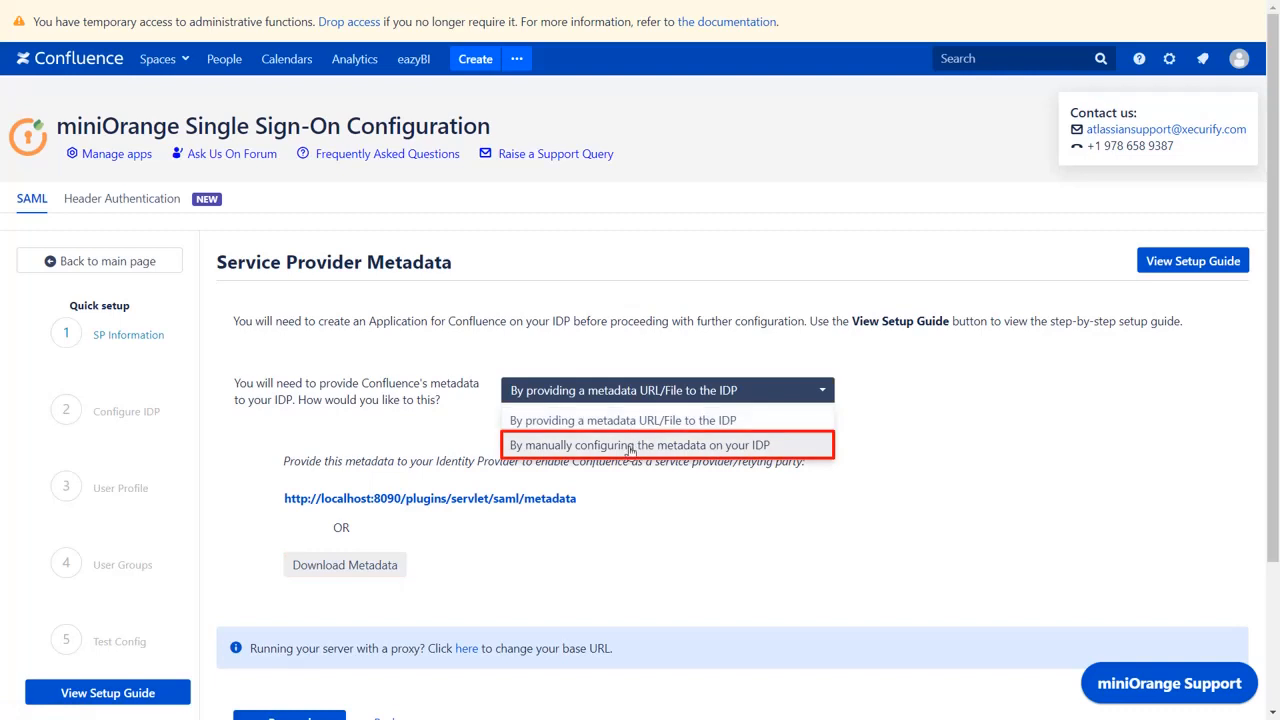
{"action": "left_click", "coordinate": [630, 446]}
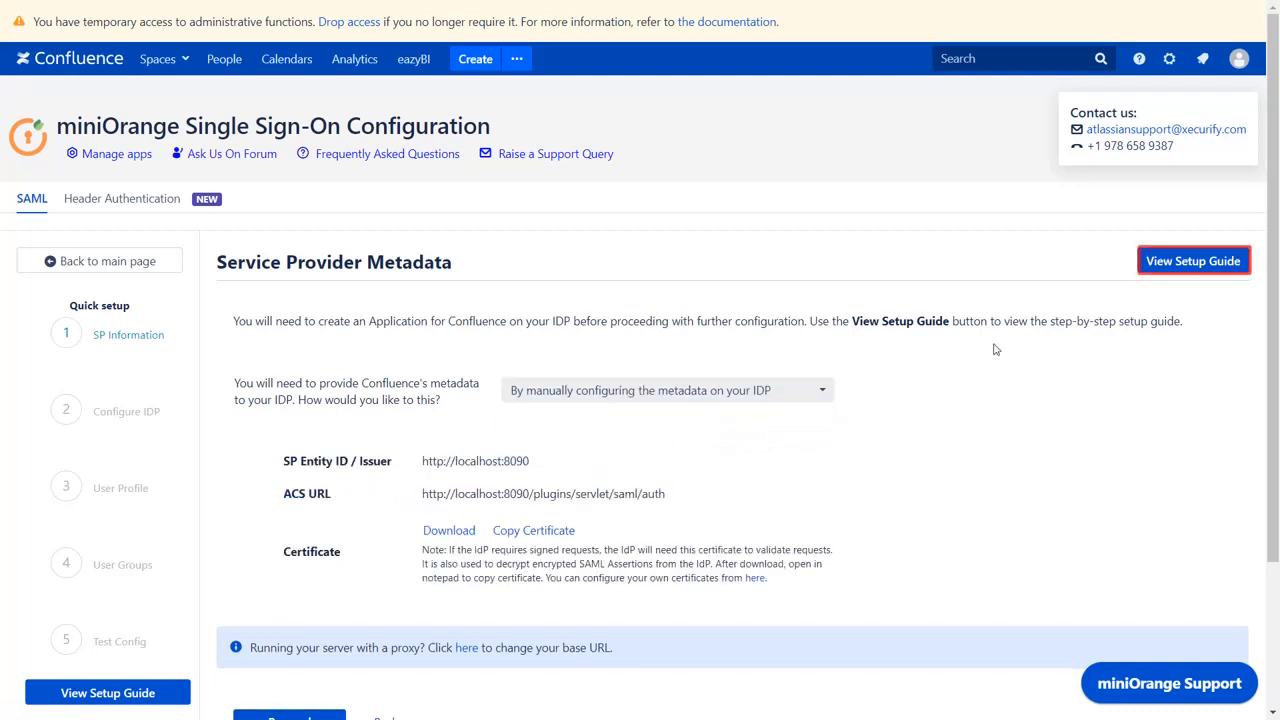
{"action": "left_click", "coordinate": [1150, 266]}
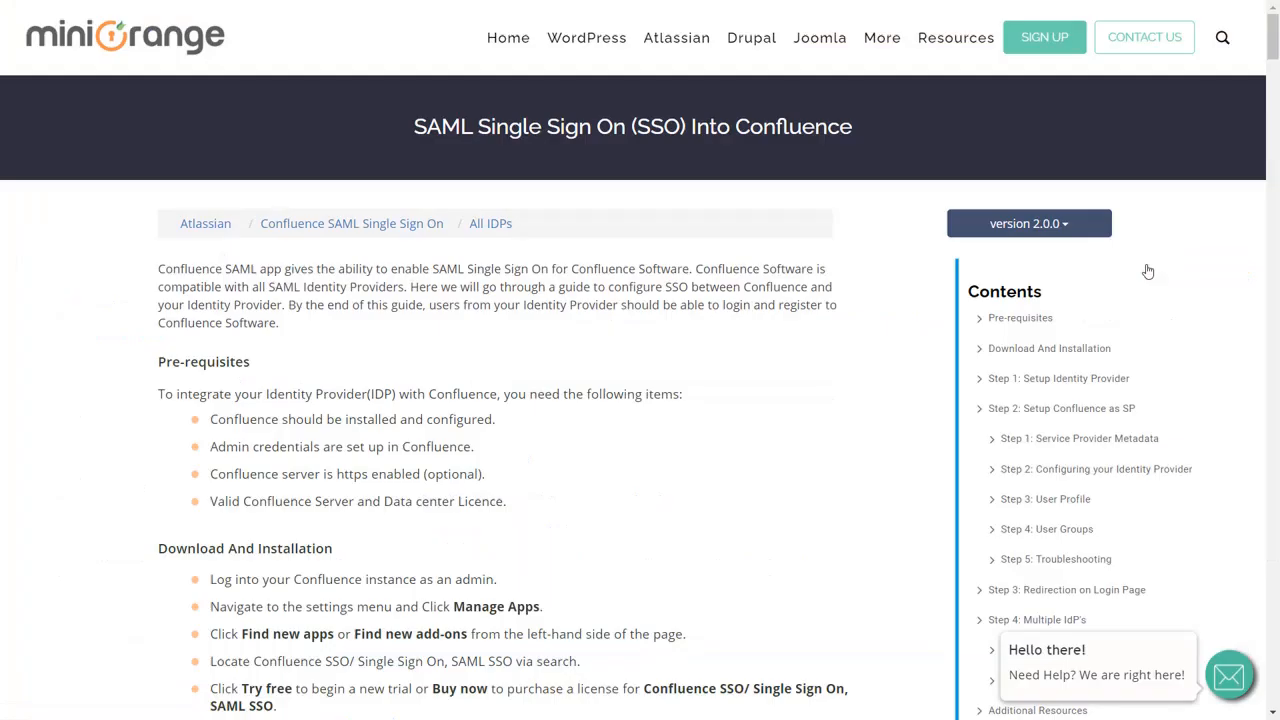
Step: Scroll the guide to Step 1's required IdP details: Issuer, SAML Login URL, X.509 certificate
{"action": "scroll", "coordinate": [868, 452], "scroll_direction": "down", "scroll_amount": 10}
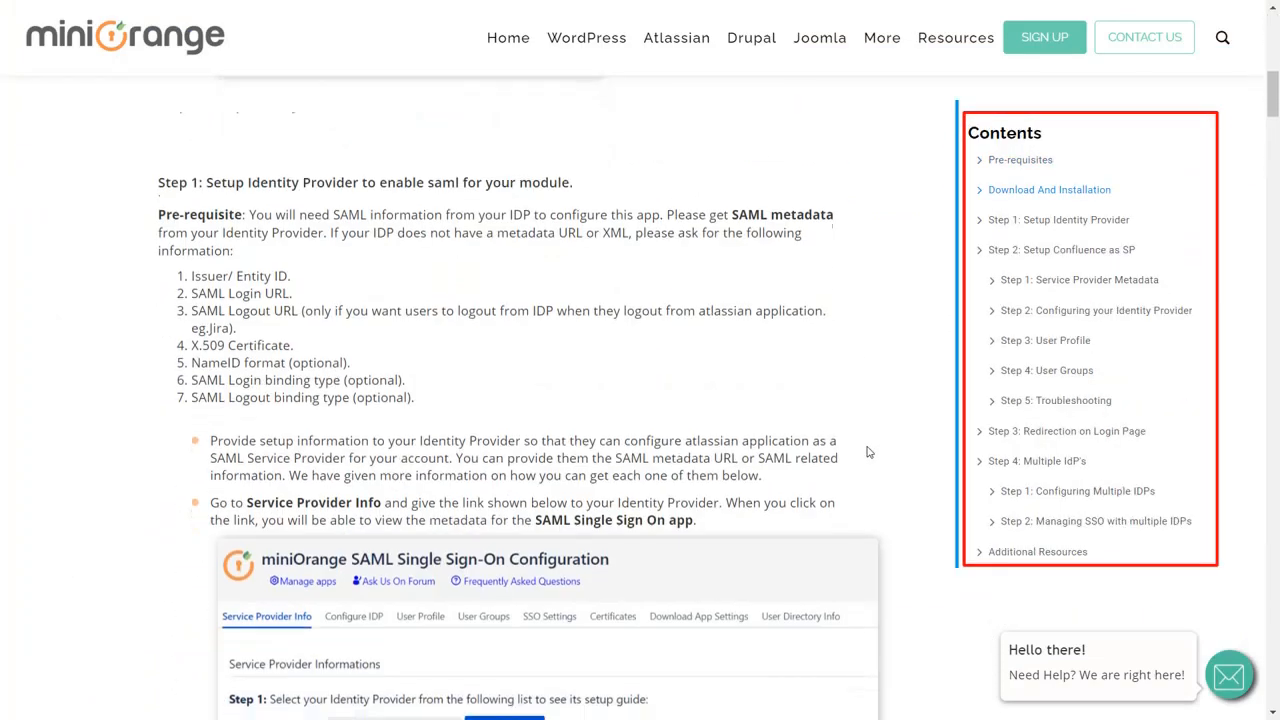
{"action": "scroll", "coordinate": [868, 452], "scroll_direction": "down", "scroll_amount": 12}
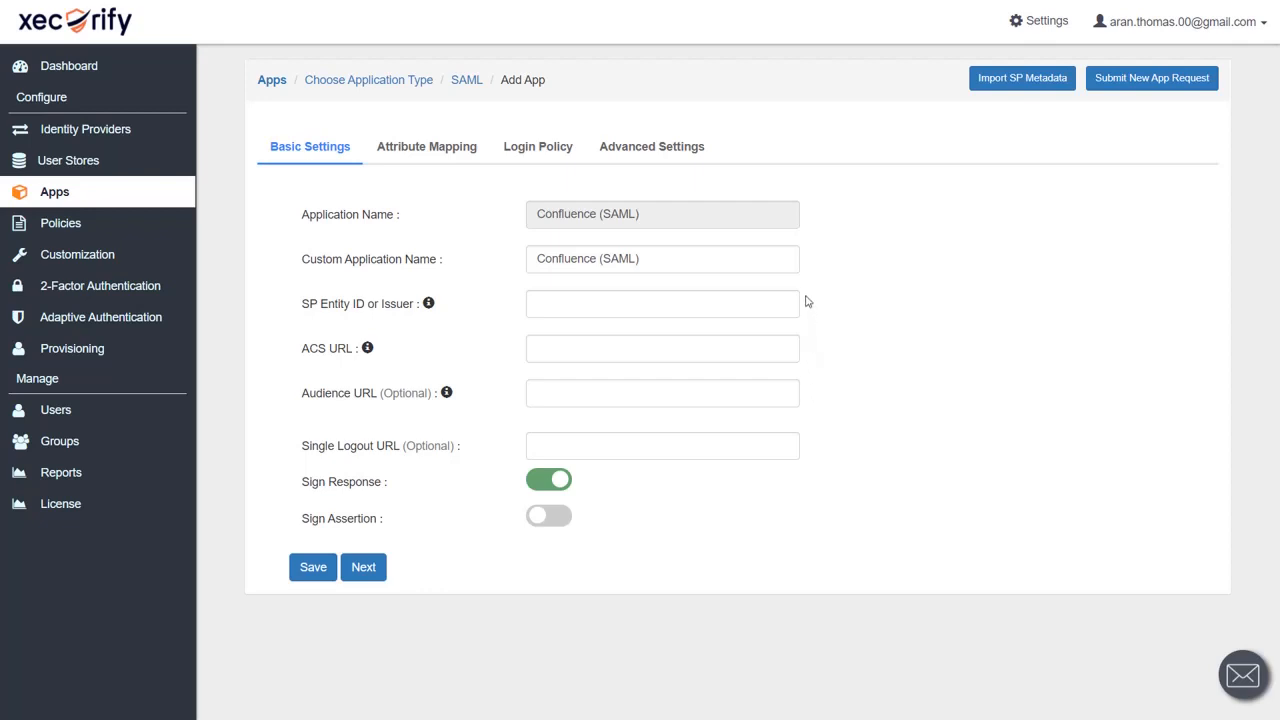
{"action": "key", "text": "ctrl+Tab"}
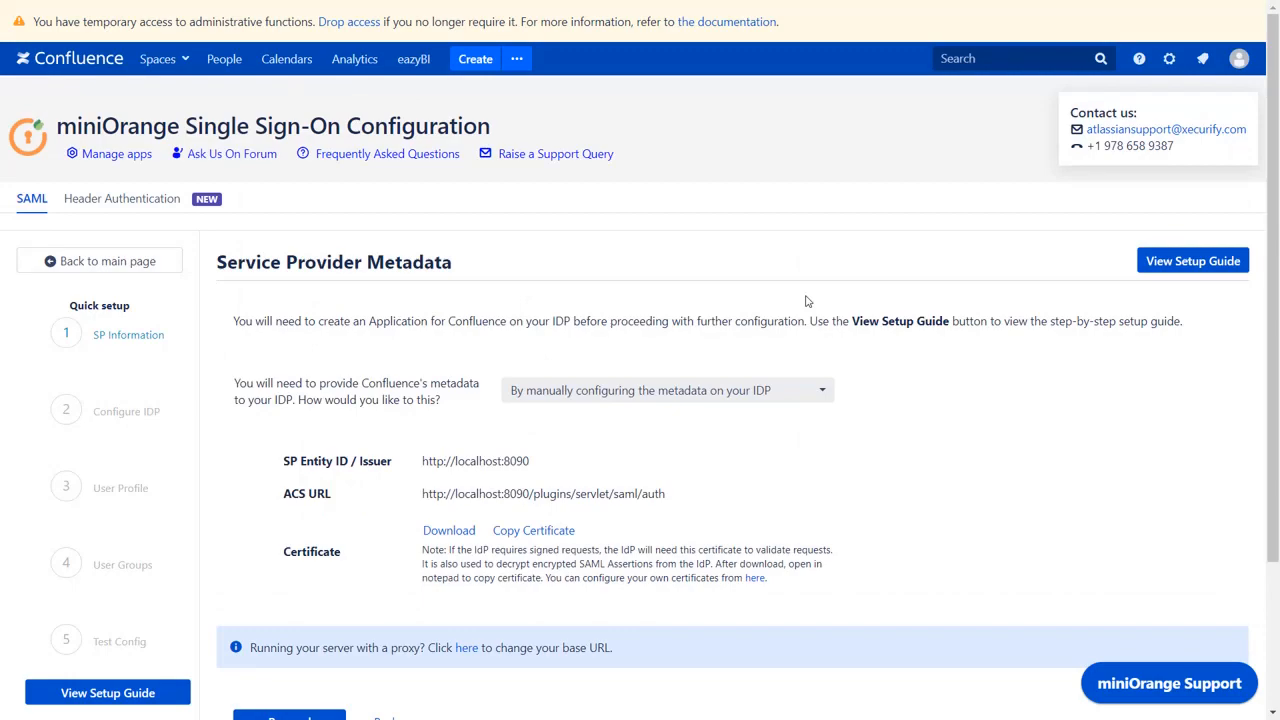
{"action": "left_click", "coordinate": [490, 461]}
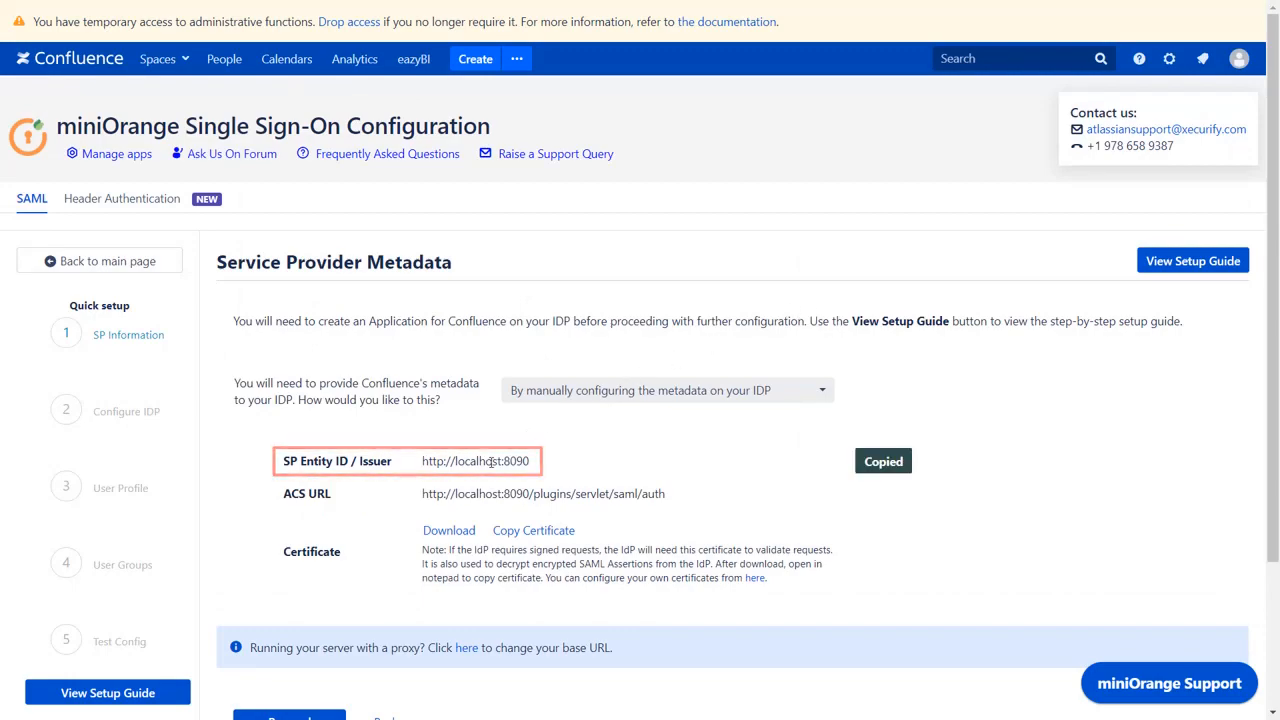
{"action": "key", "text": "ctrl+Tab"}
{"action": "left_click", "coordinate": [591, 303]}
{"action": "key", "text": "ctrl+v"}
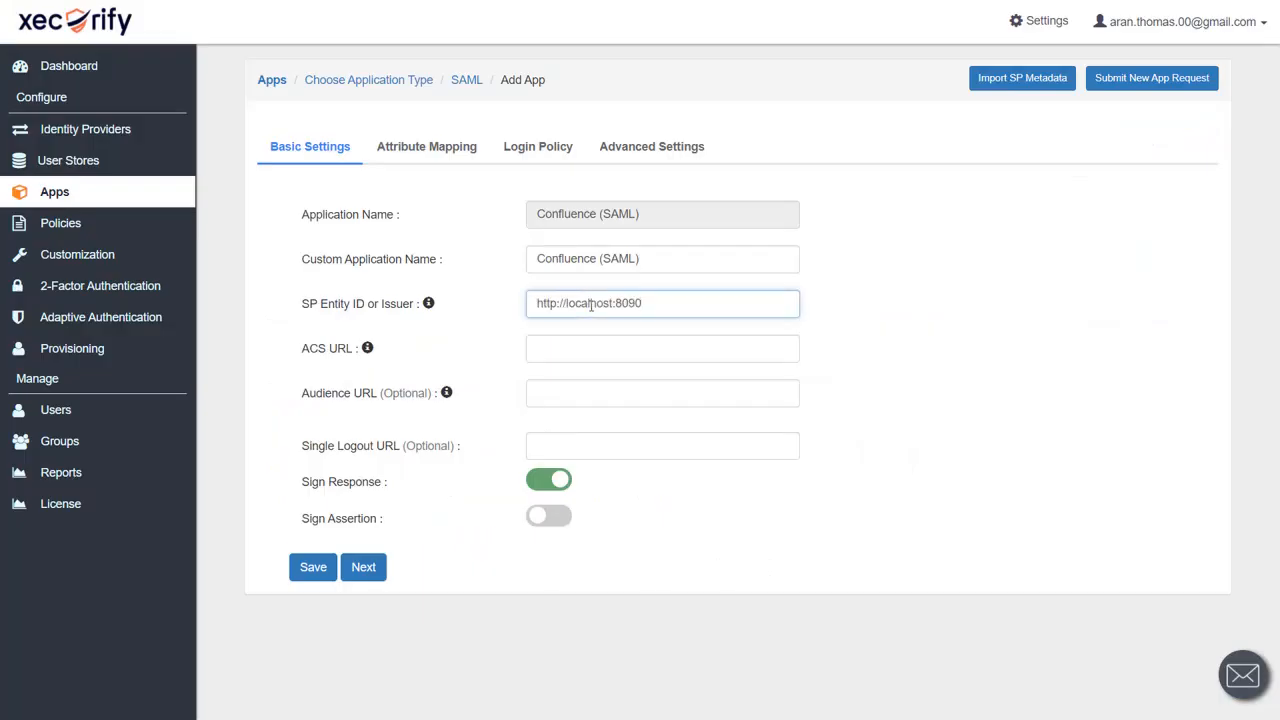
{"action": "key", "text": "ctrl+Tab"}
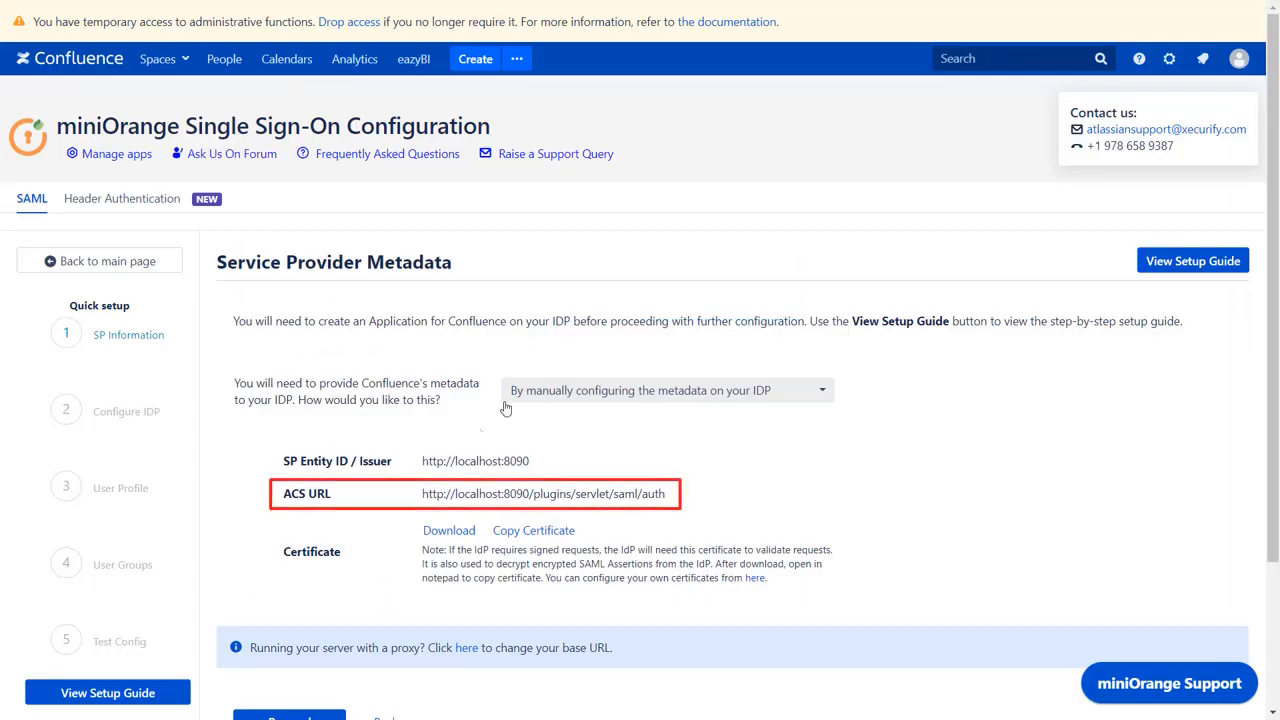
{"action": "left_click", "coordinate": [433, 493]}
{"action": "key", "text": "ctrl+Tab"}
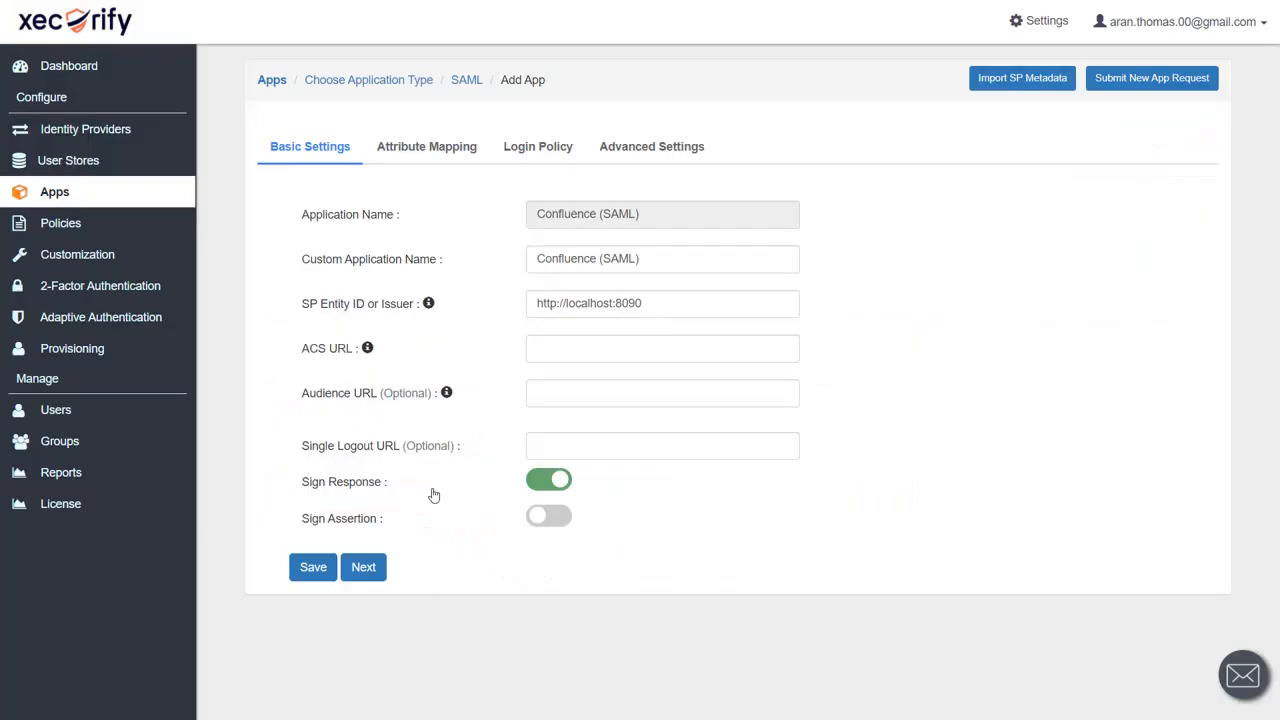
{"action": "left_click", "coordinate": [580, 350]}
{"action": "key", "text": "ctrl+v"}
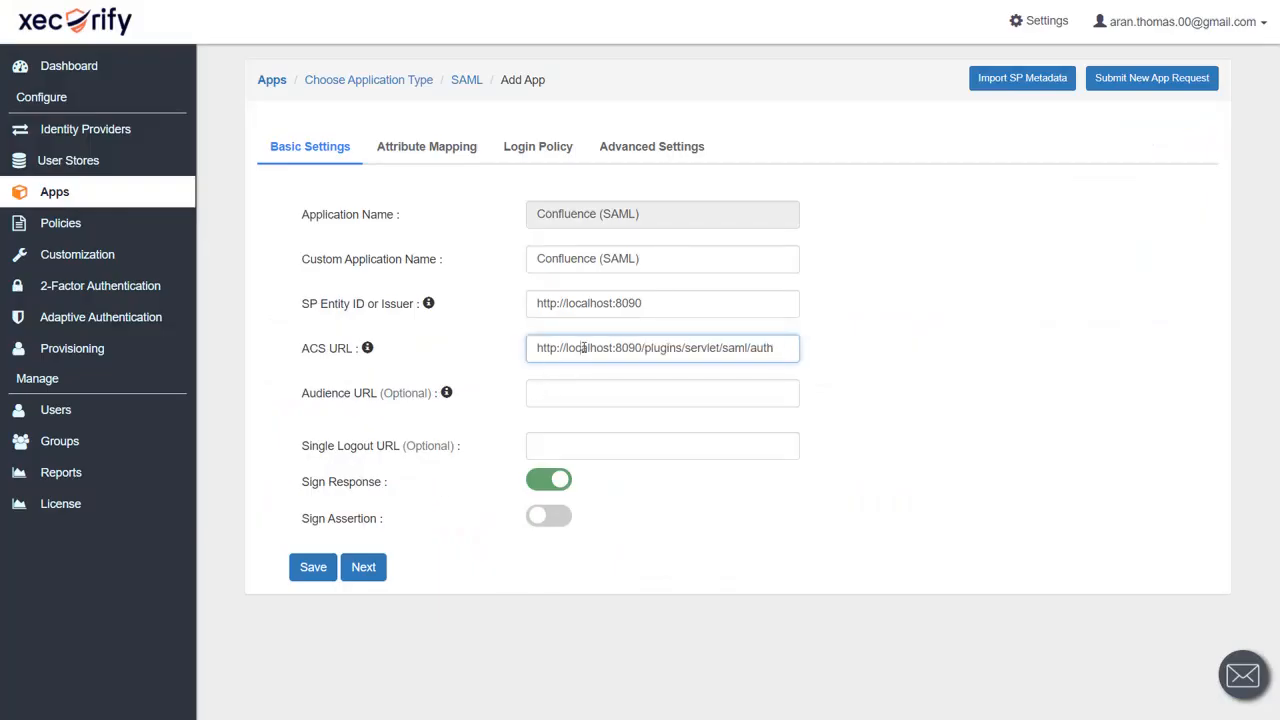
{"action": "left_click", "coordinate": [313, 567]}
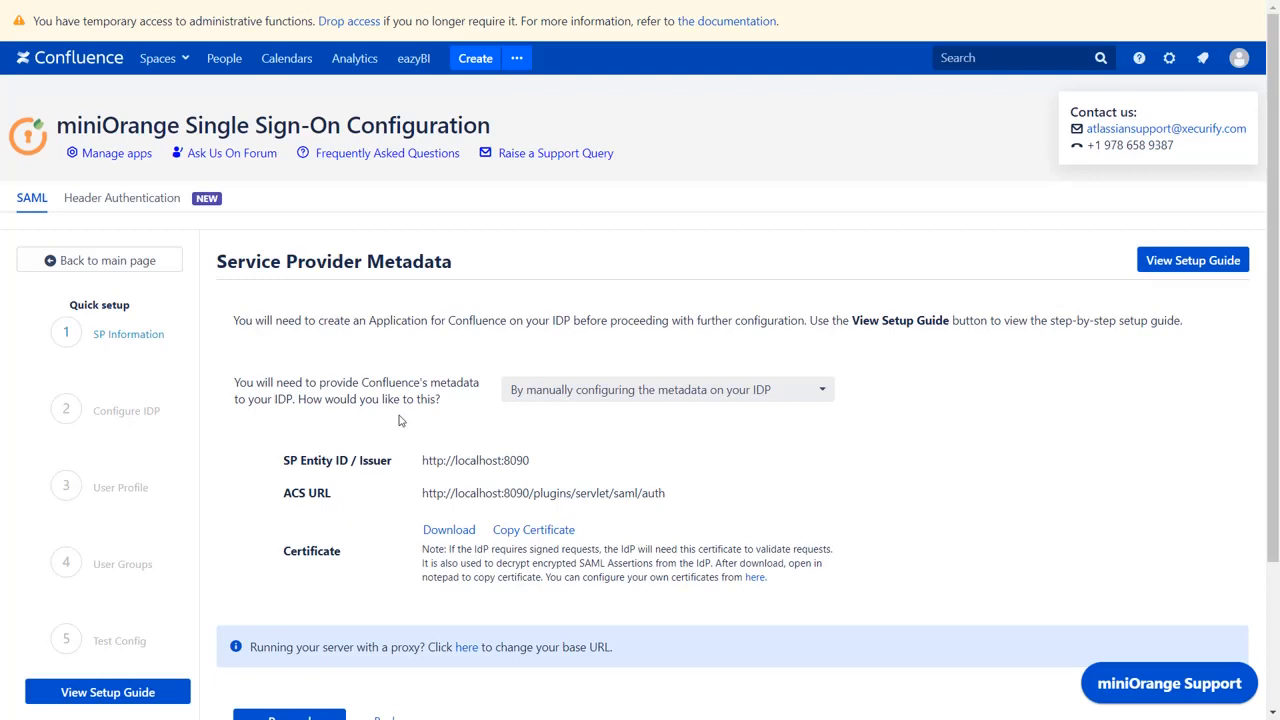
Step: Proceed to the IdP step and name the IdP 'Custom IdP (miniOrange)'
{"action": "scroll", "coordinate": [398, 420], "scroll_direction": "down", "scroll_amount": 3}
{"action": "left_click", "coordinate": [291, 553]}
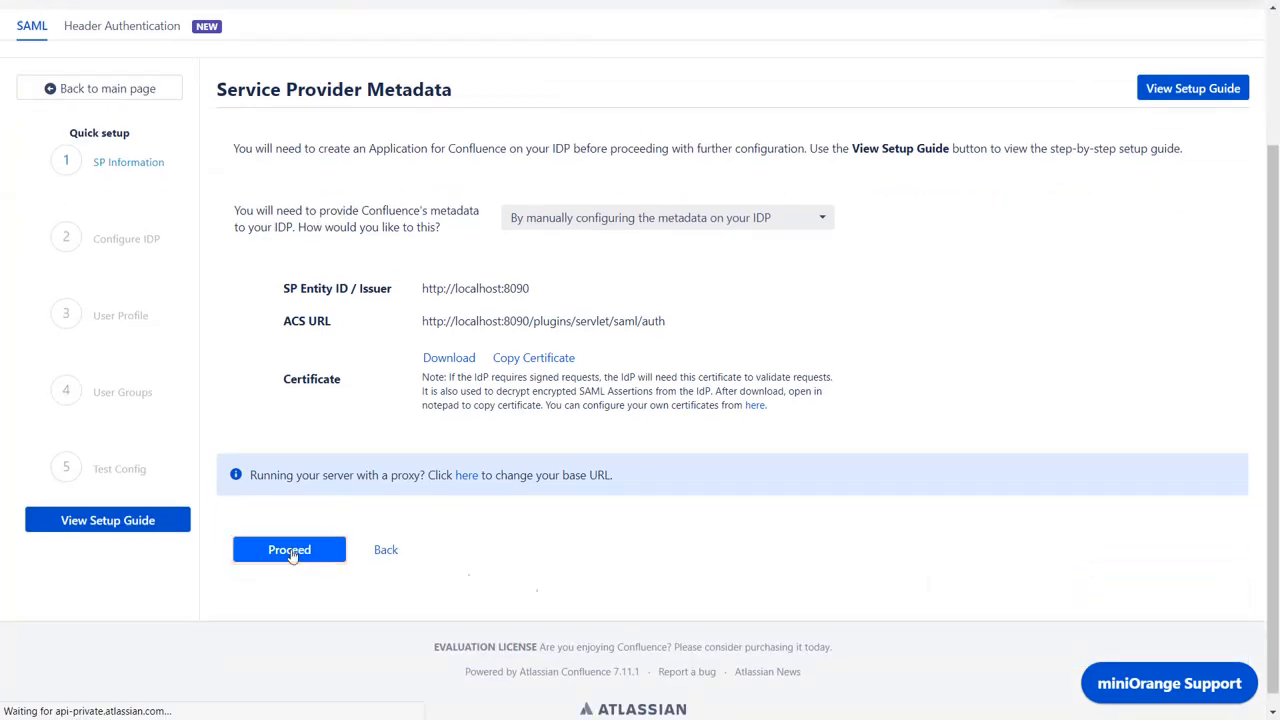
{"action": "left_click", "coordinate": [652, 483]}
{"action": "type", "text": "Cust"}
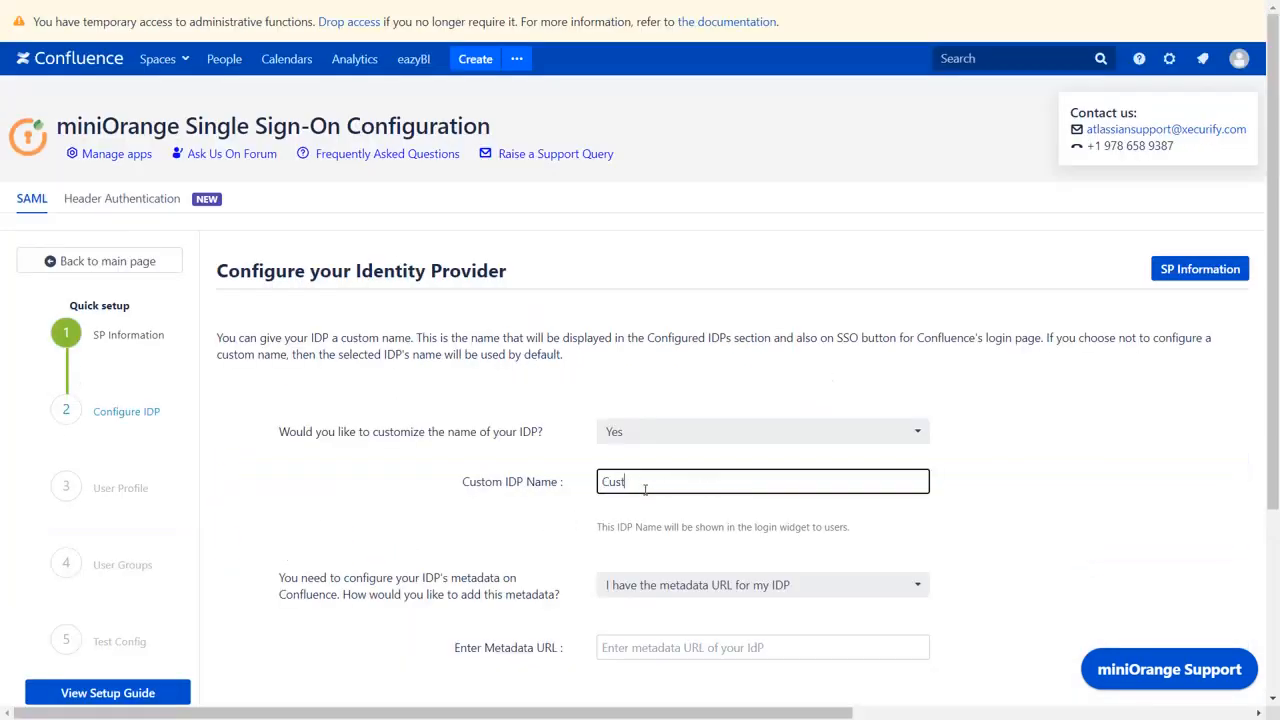
{"action": "type", "text": "om IdP (miniOrange)"}
Step: Keep 'I have the metadata URL' as the way to add IdP metadata
{"action": "scroll", "coordinate": [645, 489], "scroll_direction": "down", "scroll_amount": 1}
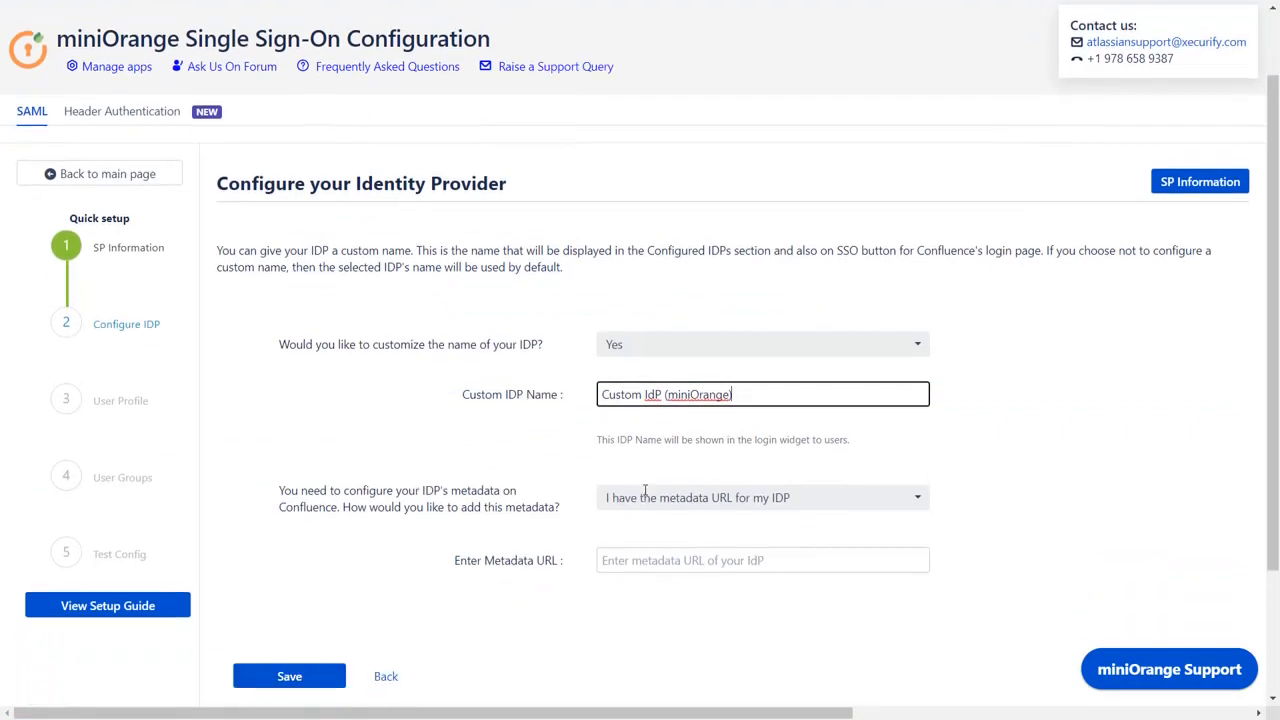
{"action": "scroll", "coordinate": [645, 489], "scroll_direction": "down", "scroll_amount": 1}
{"action": "left_click", "coordinate": [661, 455]}
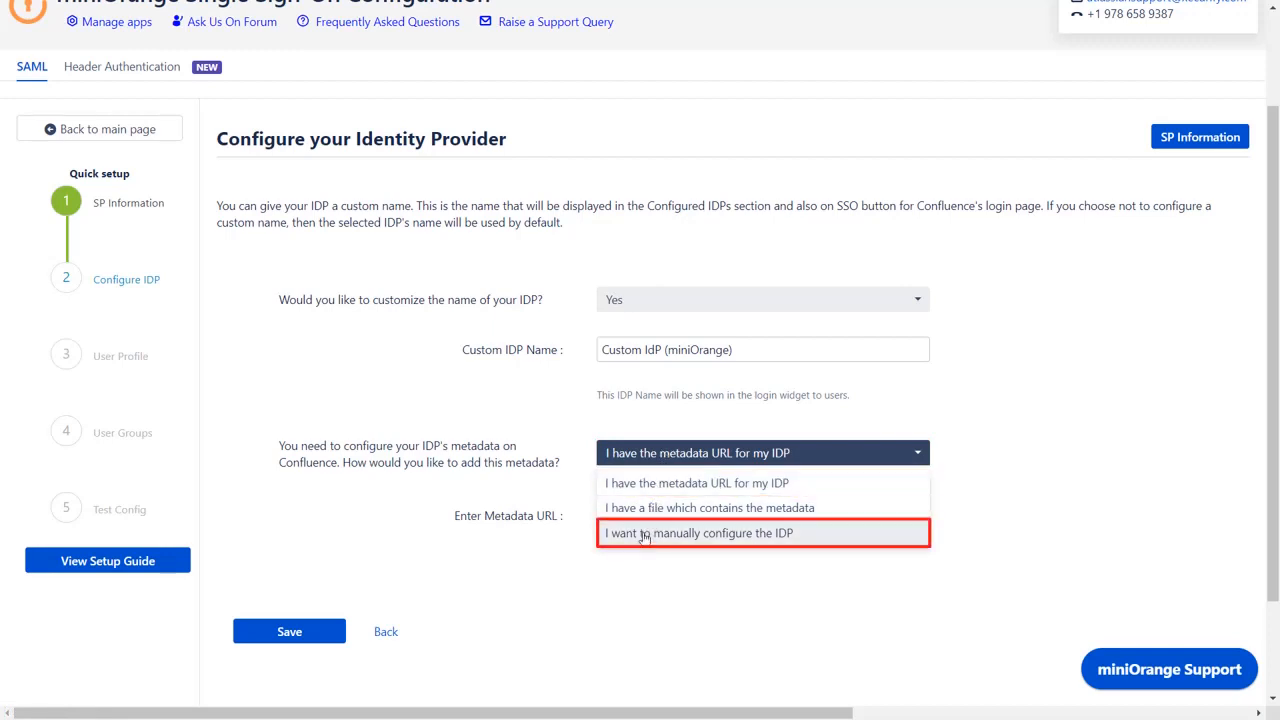
{"action": "left_click", "coordinate": [650, 484]}
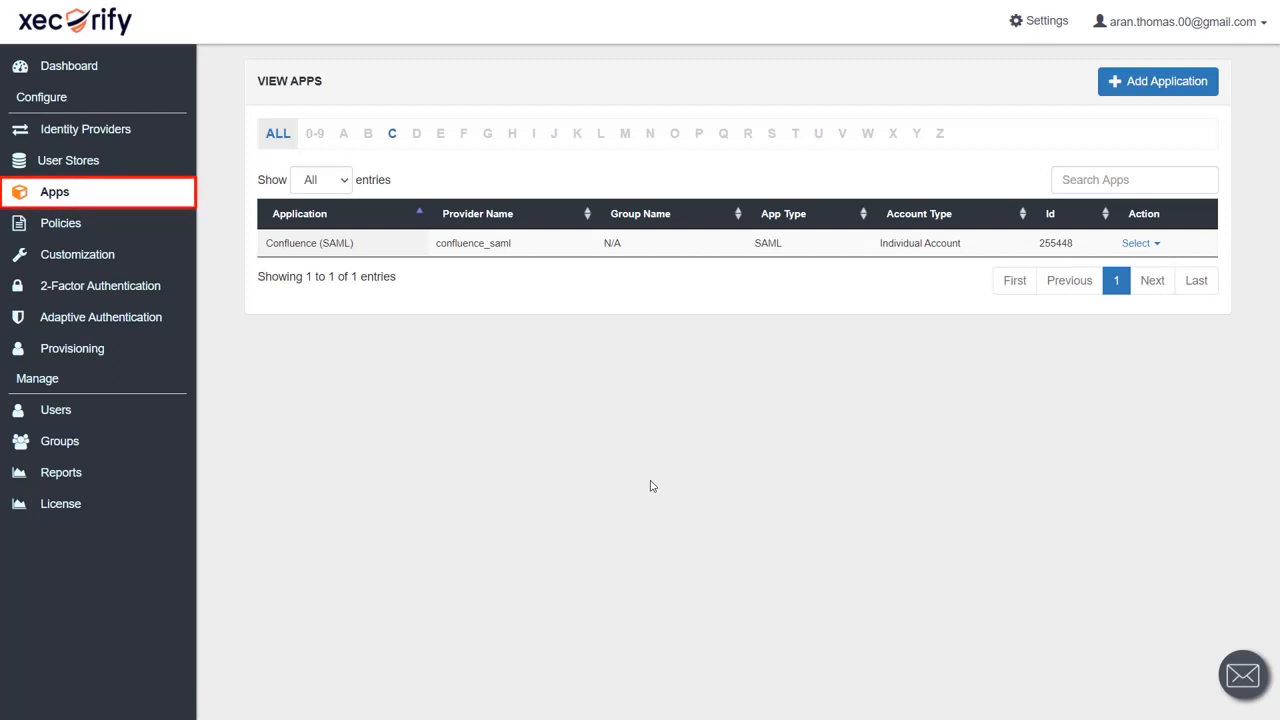
Step: Copy the metadata URL from the Confluence (SAML) app's IdP metadata in Xecurify
{"action": "left_click", "coordinate": [1125, 244]}
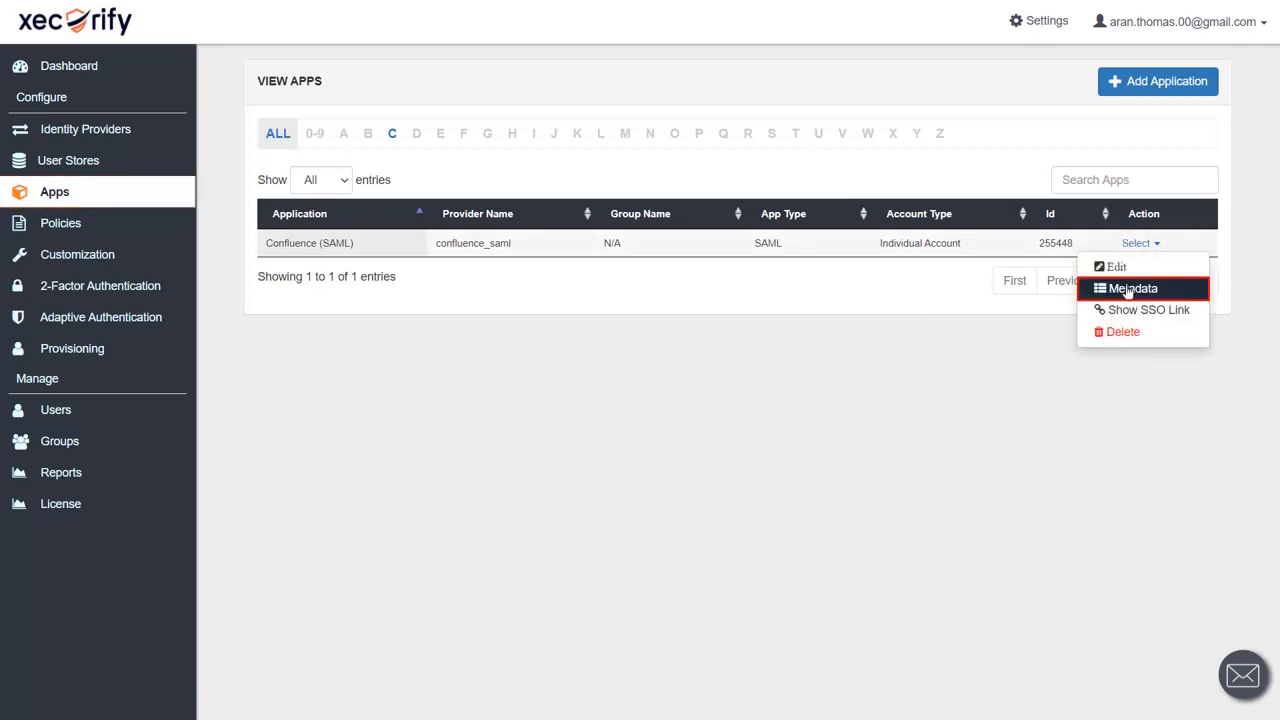
{"action": "left_click", "coordinate": [1128, 289]}
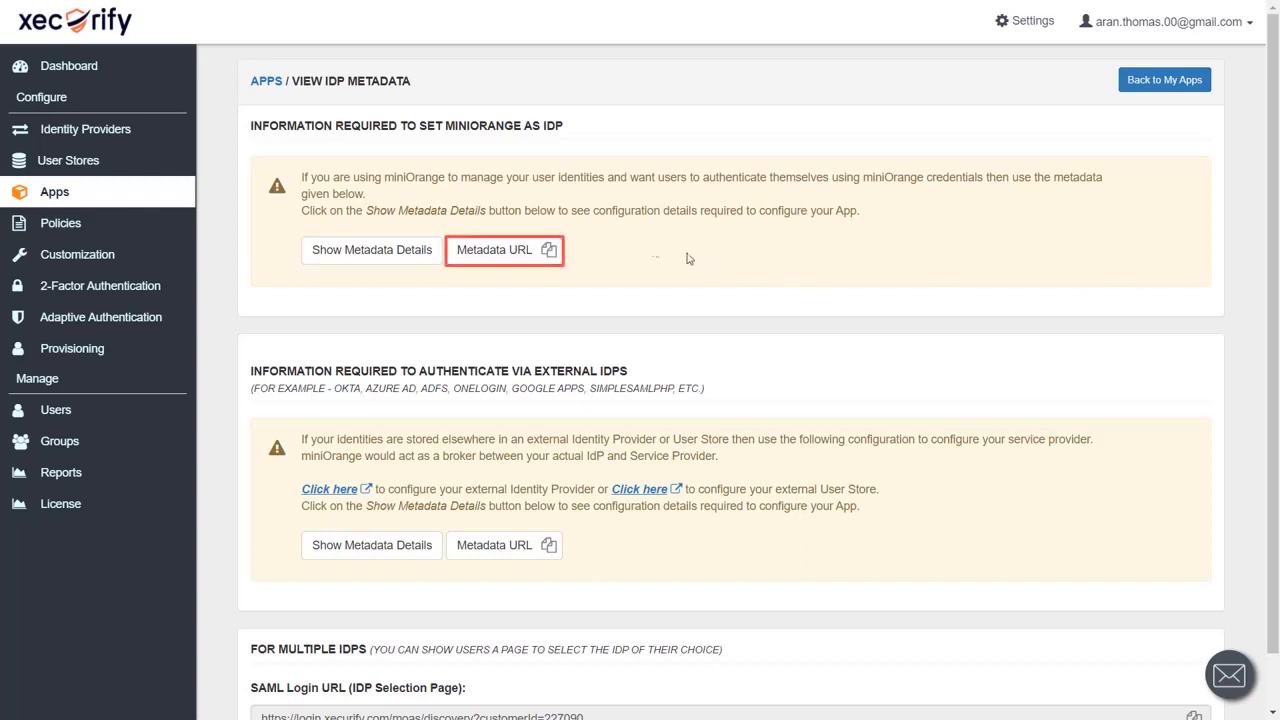
{"action": "left_click", "coordinate": [549, 251]}
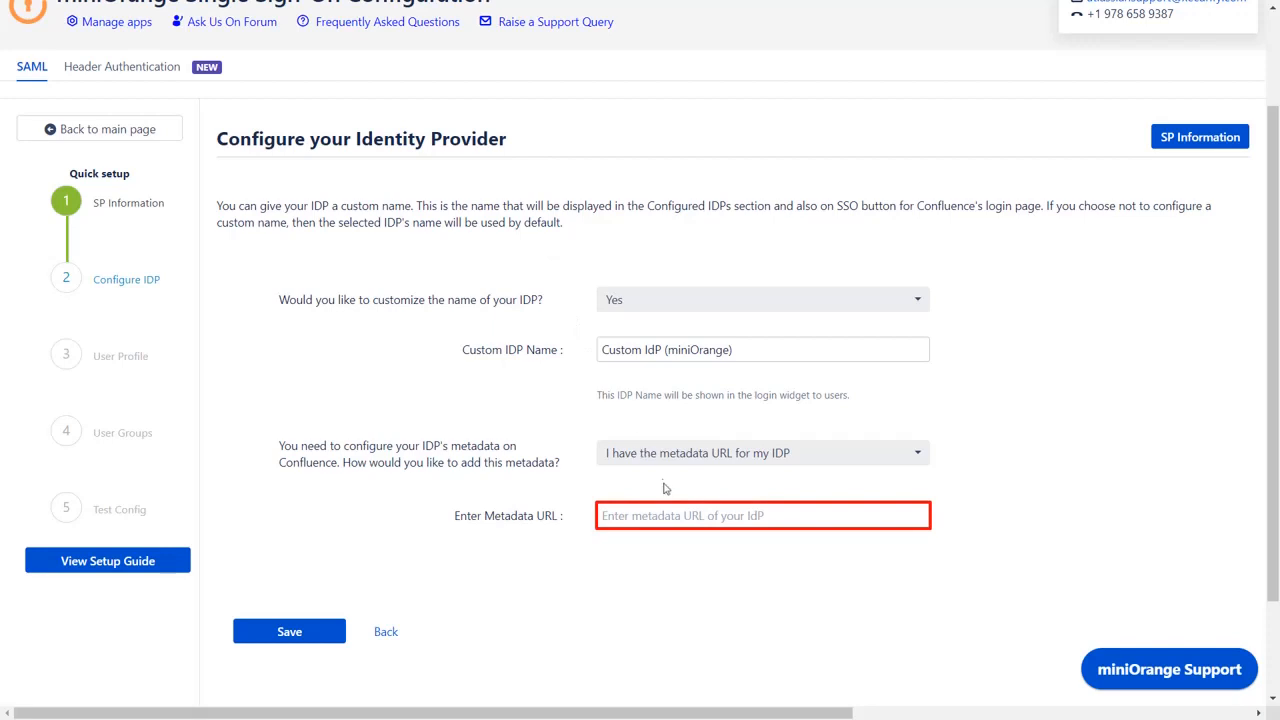
Step: Paste and save the Xecurify metadata URL, then copy the Test and Get Attributes URL
{"action": "left_click", "coordinate": [673, 514]}
{"action": "key", "text": "ctrl+v"}
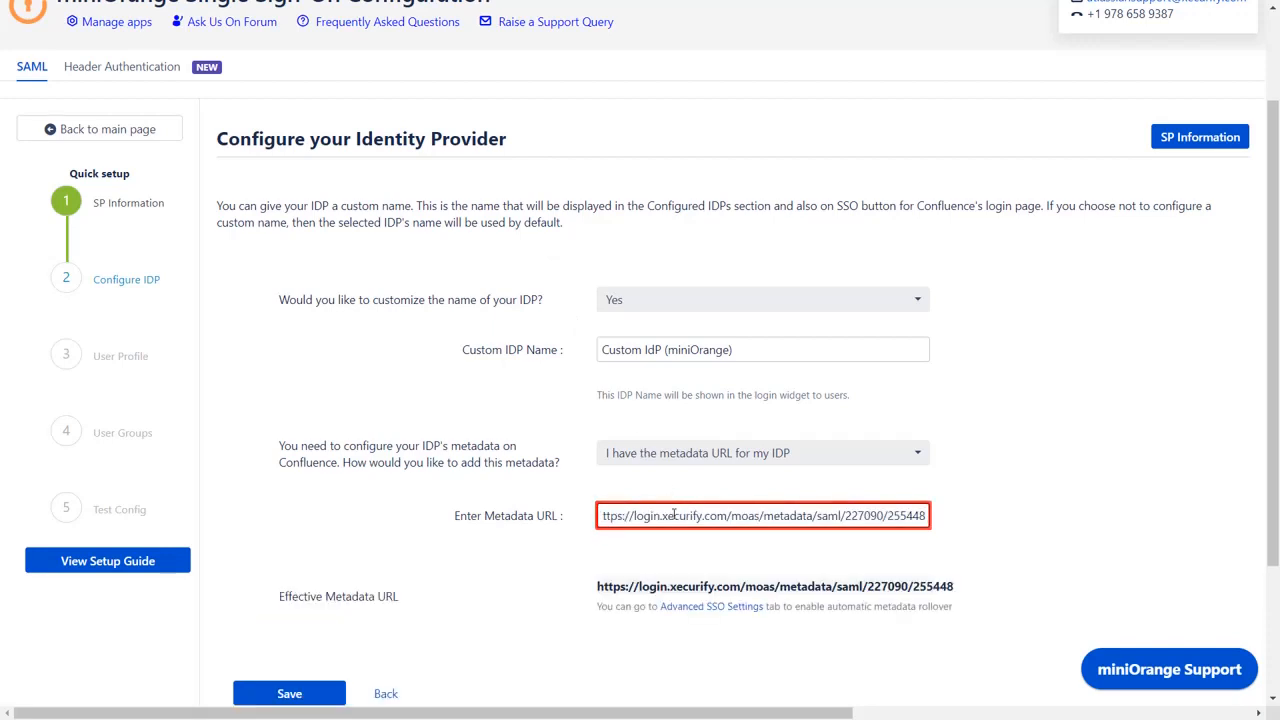
{"action": "scroll", "coordinate": [540, 528], "scroll_direction": "down", "scroll_amount": 1}
{"action": "left_click", "coordinate": [326, 581]}
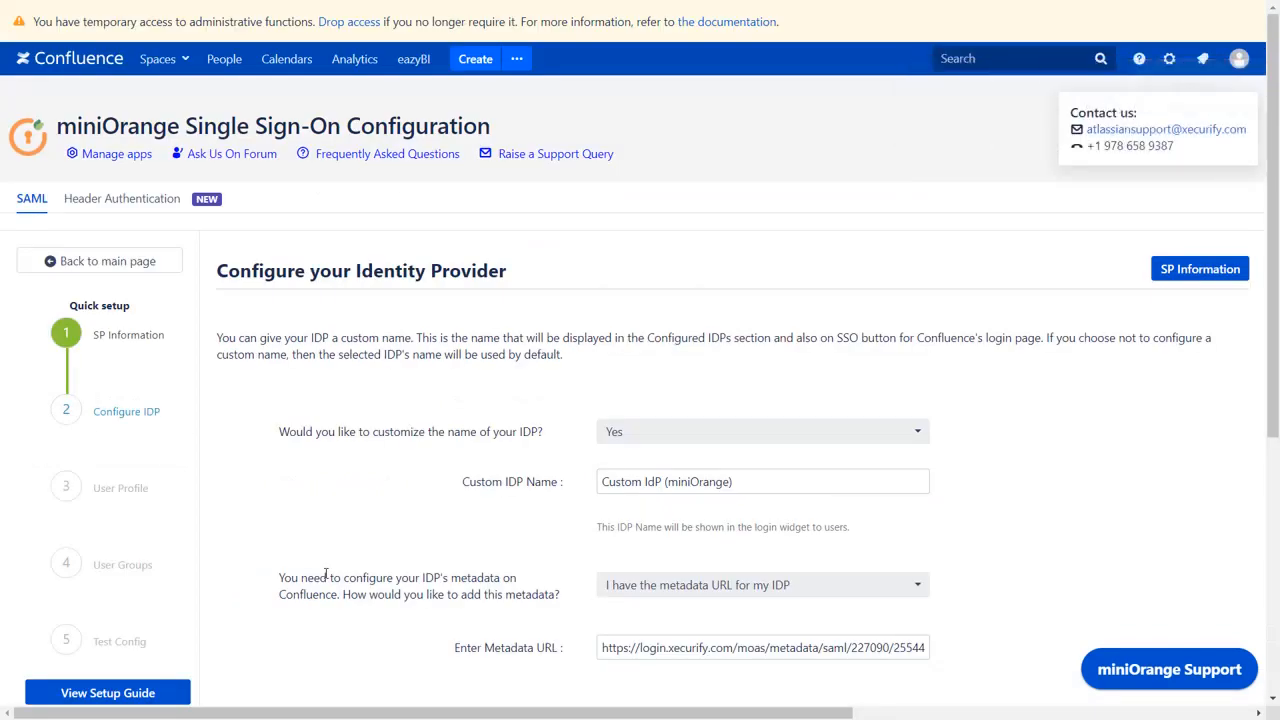
{"action": "scroll", "coordinate": [325, 575], "scroll_direction": "down", "scroll_amount": 3}
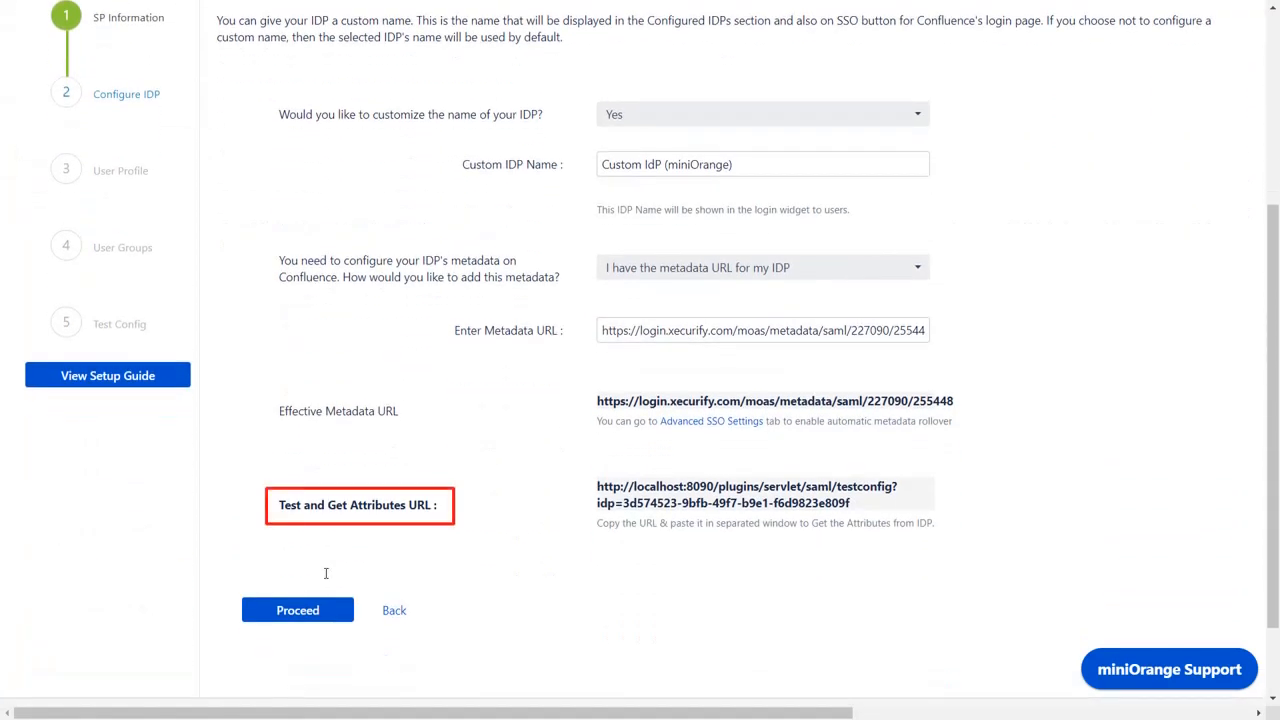
{"action": "left_click", "coordinate": [590, 502]}
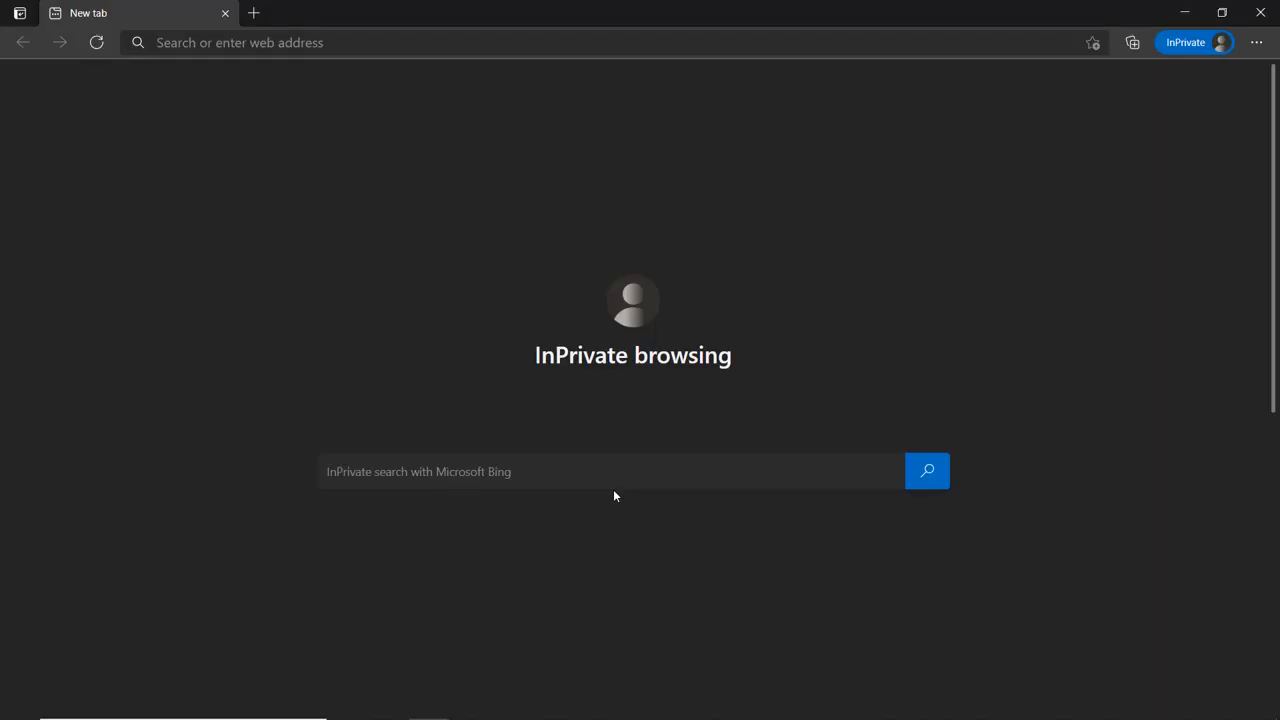
Step: Run the copied test URL in the Edge InPrivate window, then return to Confluence
{"action": "left_click", "coordinate": [378, 44]}
{"action": "key", "text": "ctrl+v"}
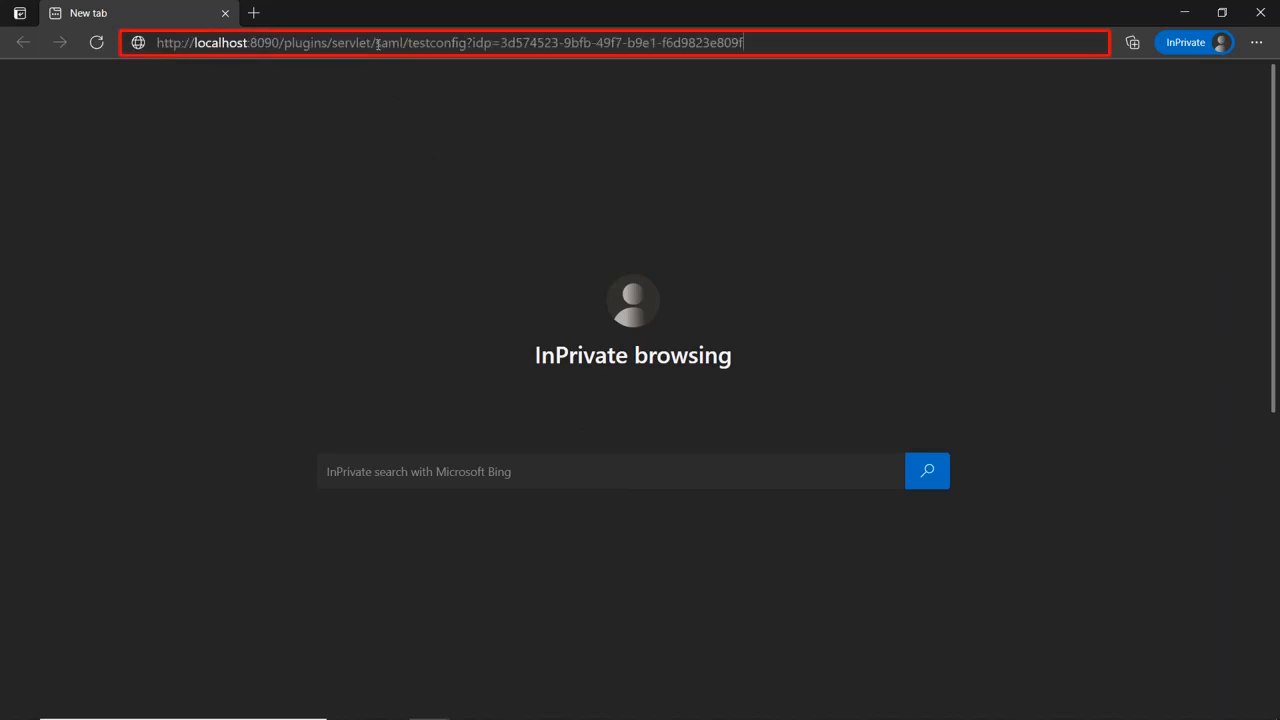
{"action": "key", "text": "Return"}
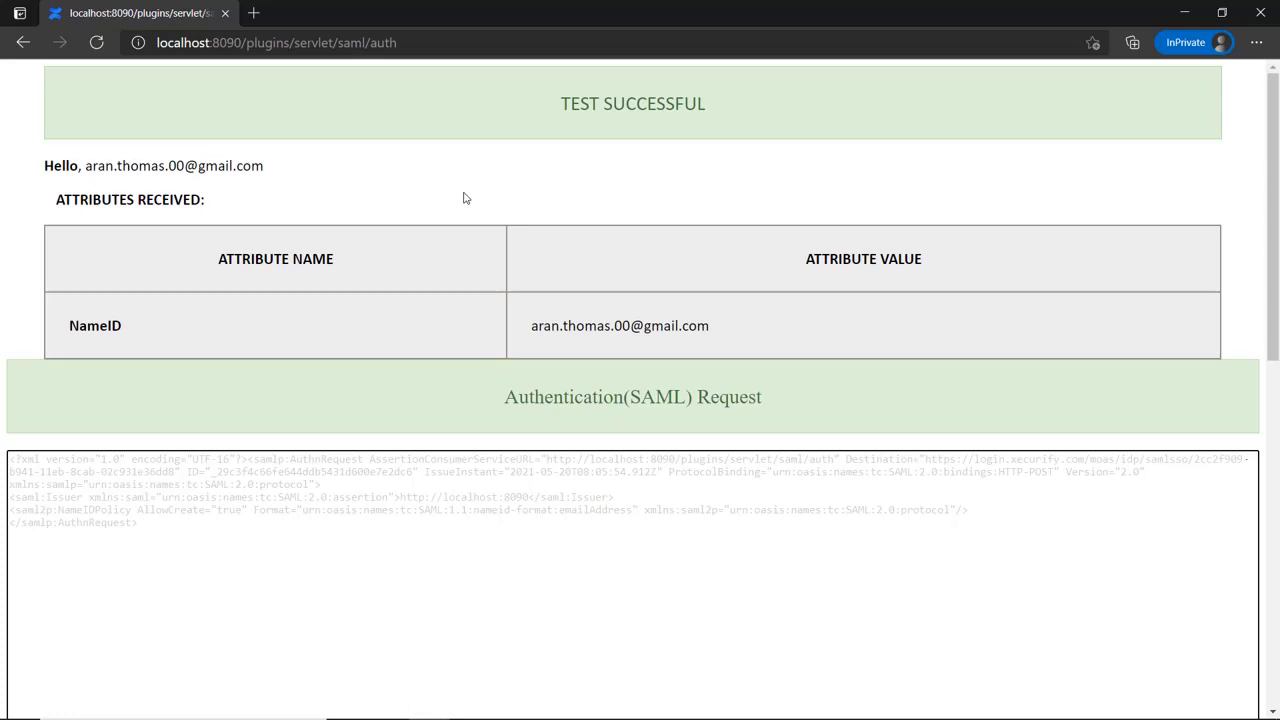
{"action": "key", "text": "alt+Tab"}
{"action": "scroll", "coordinate": [463, 197], "scroll_direction": "down", "scroll_amount": 1}
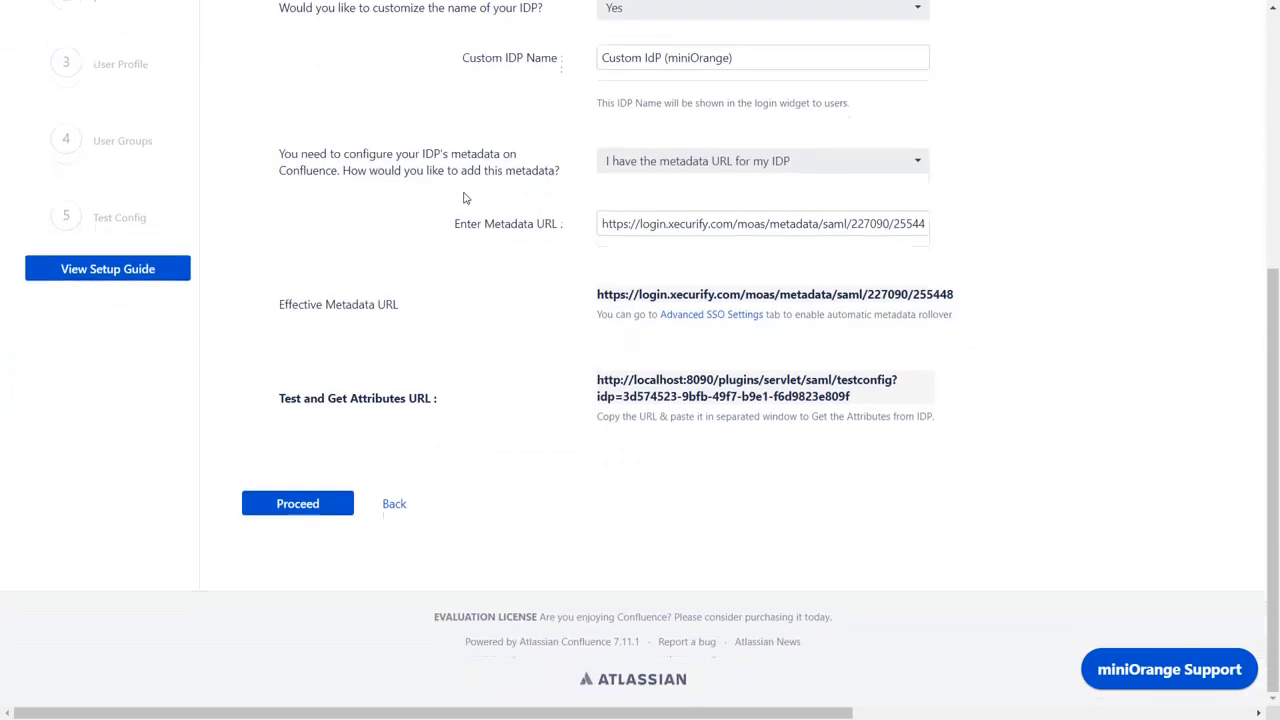
Step: Proceed to User Profile and save Username and Email attributes mapped to NameID
{"action": "left_click", "coordinate": [287, 505]}
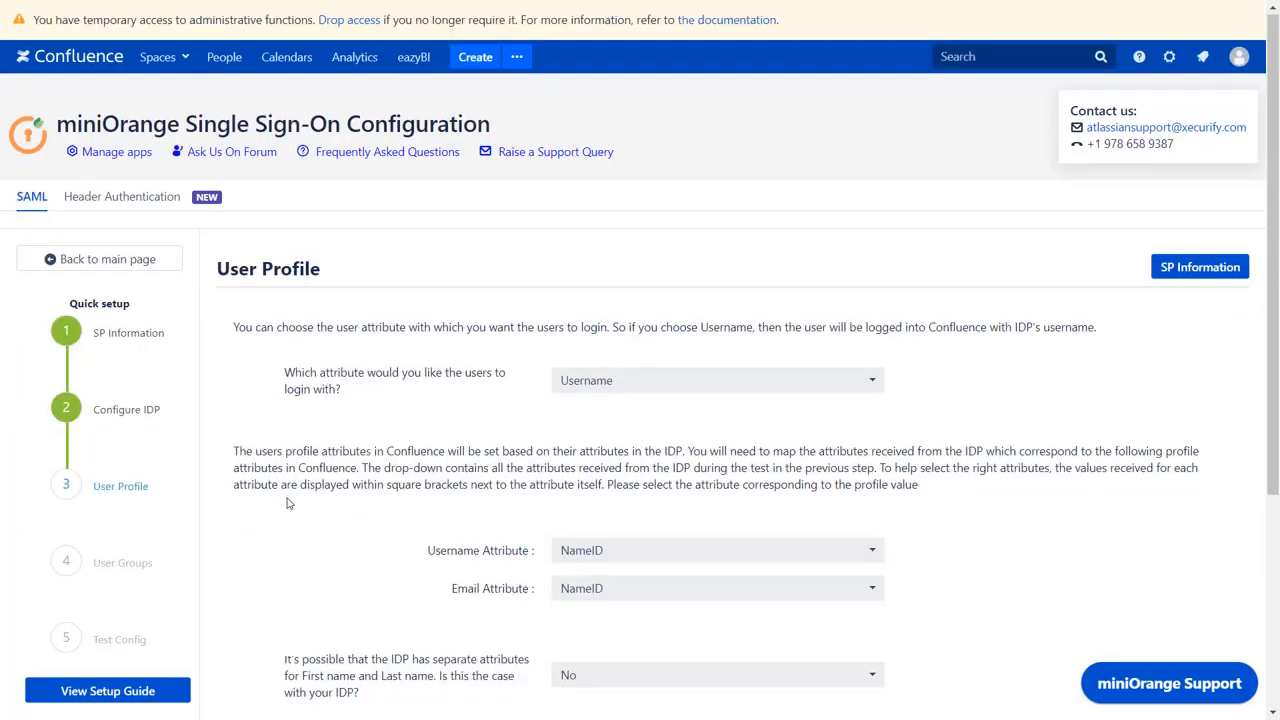
{"action": "scroll", "coordinate": [287, 503], "scroll_direction": "down", "scroll_amount": 3}
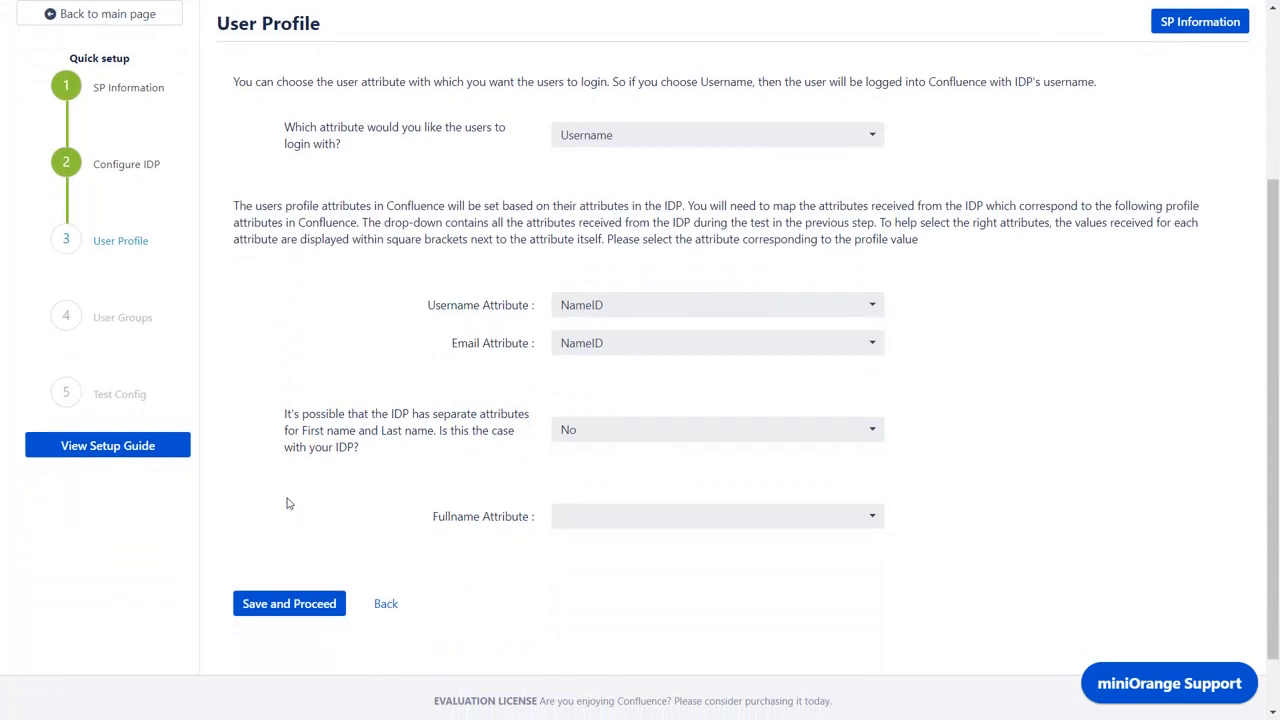
{"action": "left_click", "coordinate": [311, 607]}
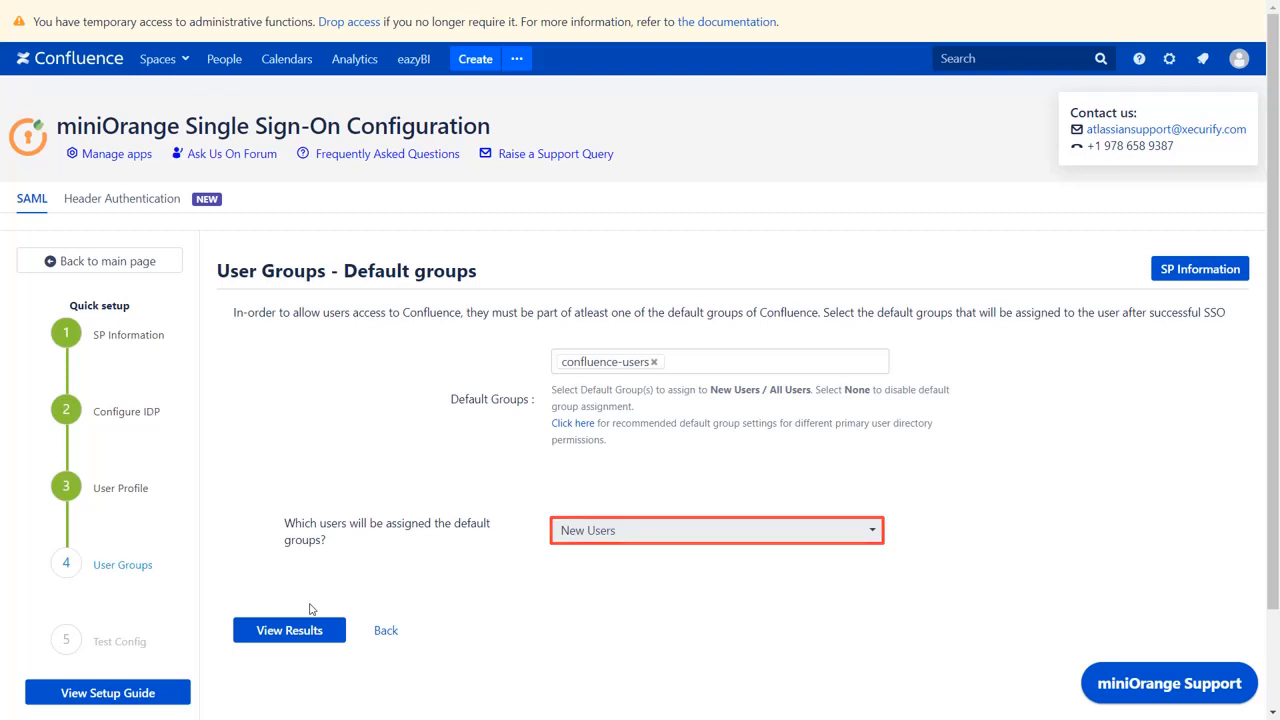
Step: View the quick setup results and finish, adding Custom IdP (miniOrange) to Configured IDPs
{"action": "left_click", "coordinate": [290, 634]}
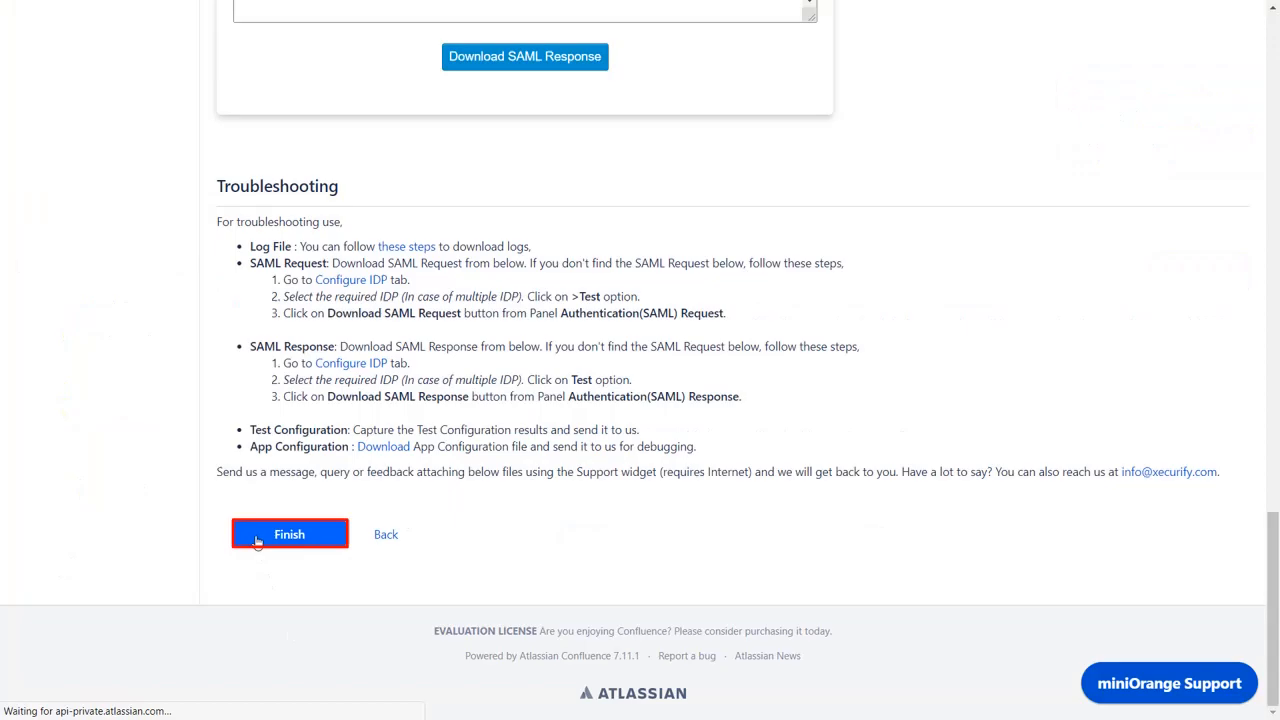
{"action": "left_click", "coordinate": [256, 537]}
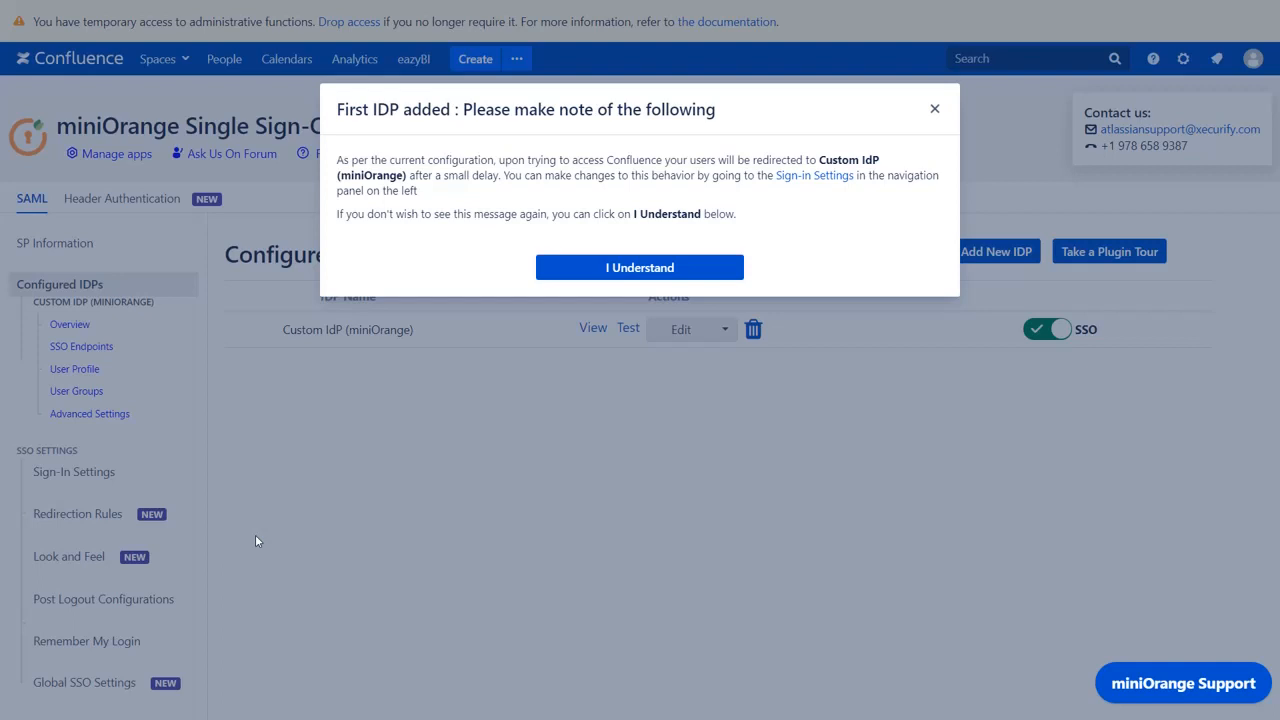
Step: Turn off Auto-Redirect to IDP in Sign-in Settings, save, and return to Configured IDPs
{"action": "left_click", "coordinate": [800, 178]}
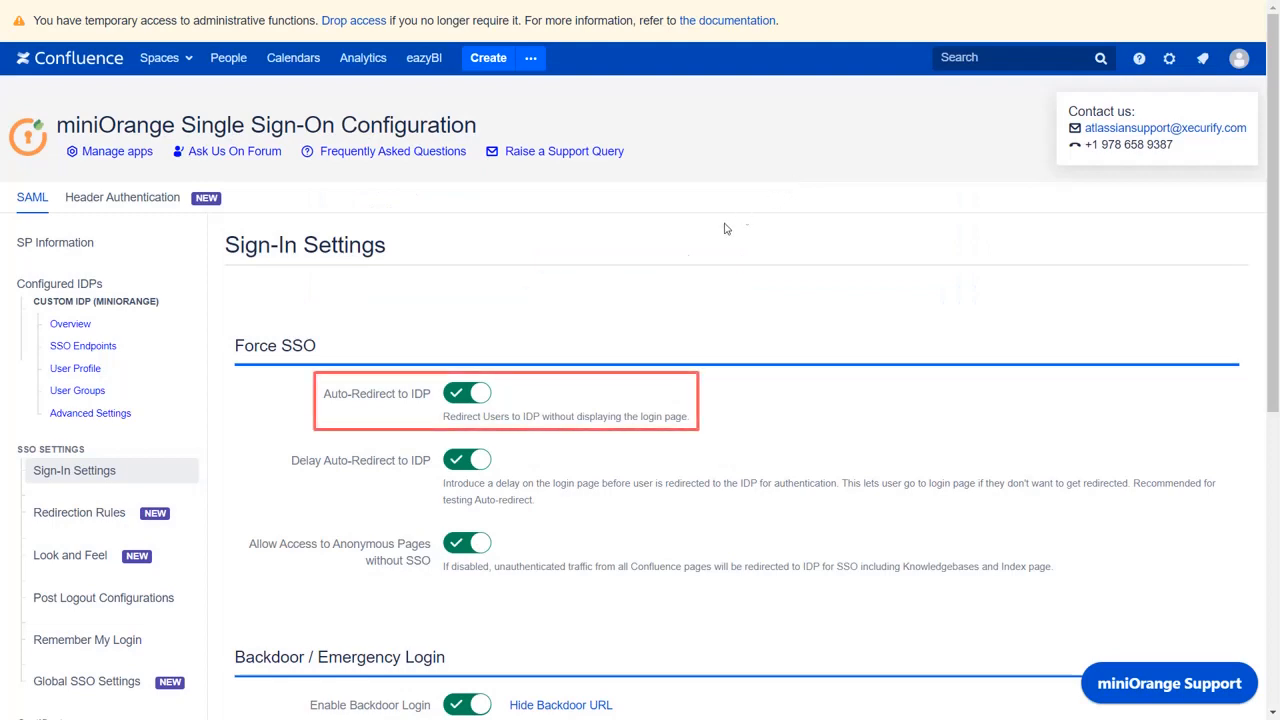
{"action": "left_click", "coordinate": [469, 394]}
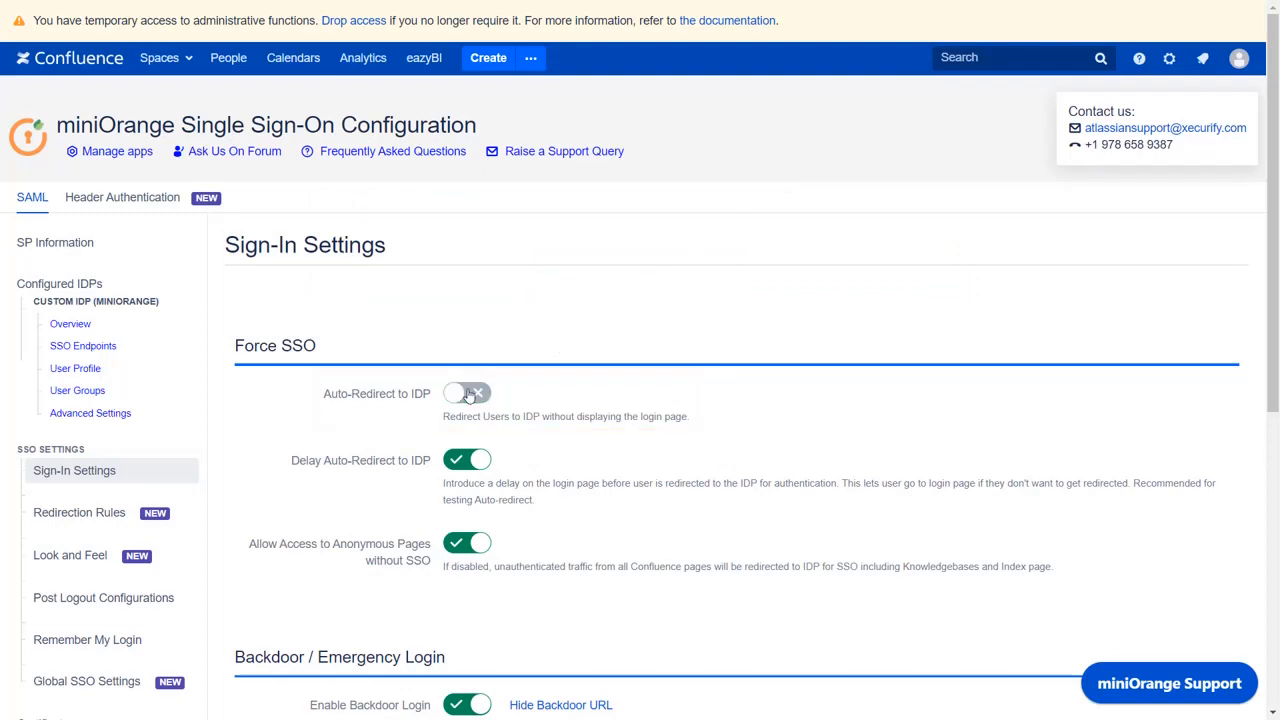
{"action": "scroll", "coordinate": [469, 396], "scroll_direction": "down", "scroll_amount": 5}
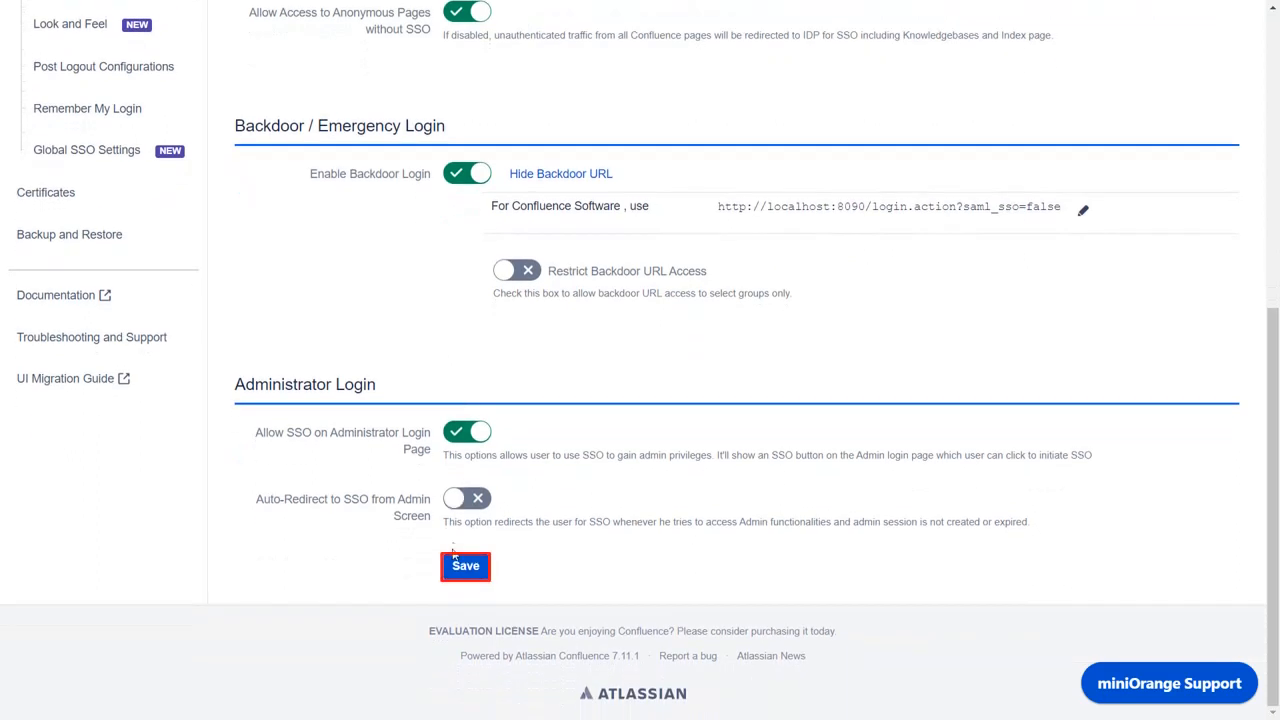
{"action": "left_click", "coordinate": [452, 571]}
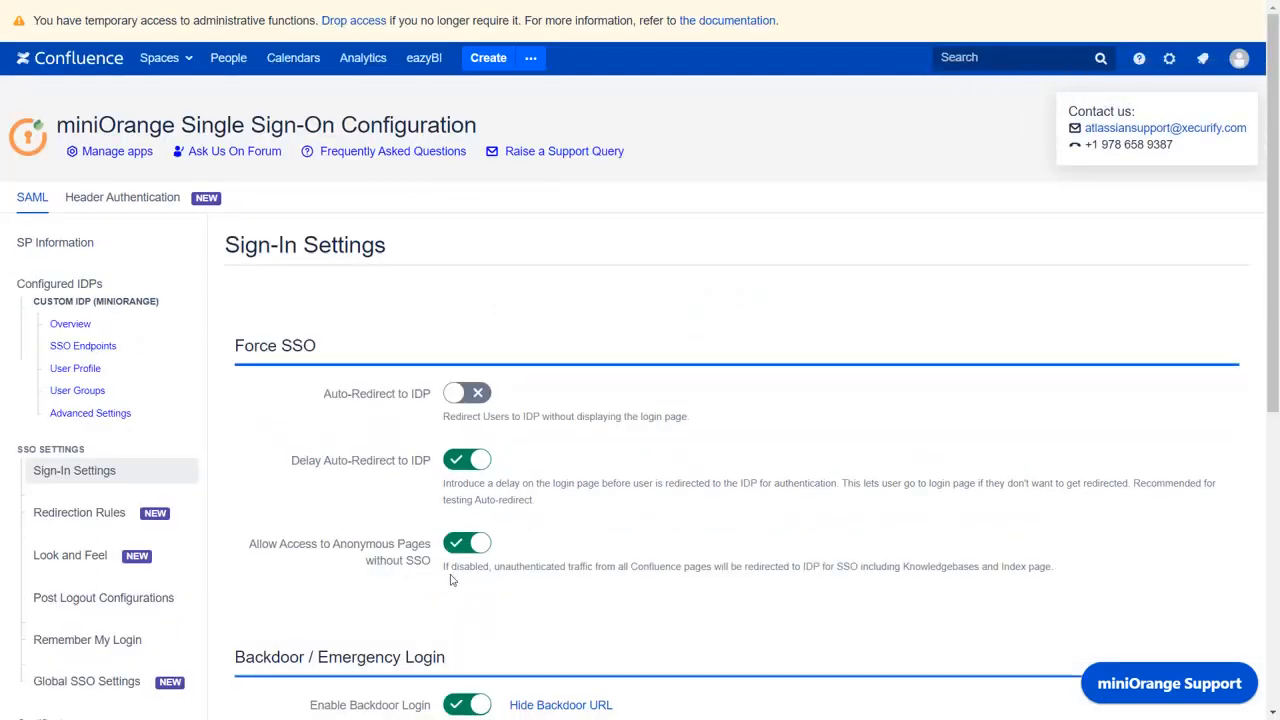
{"action": "left_click", "coordinate": [184, 286]}
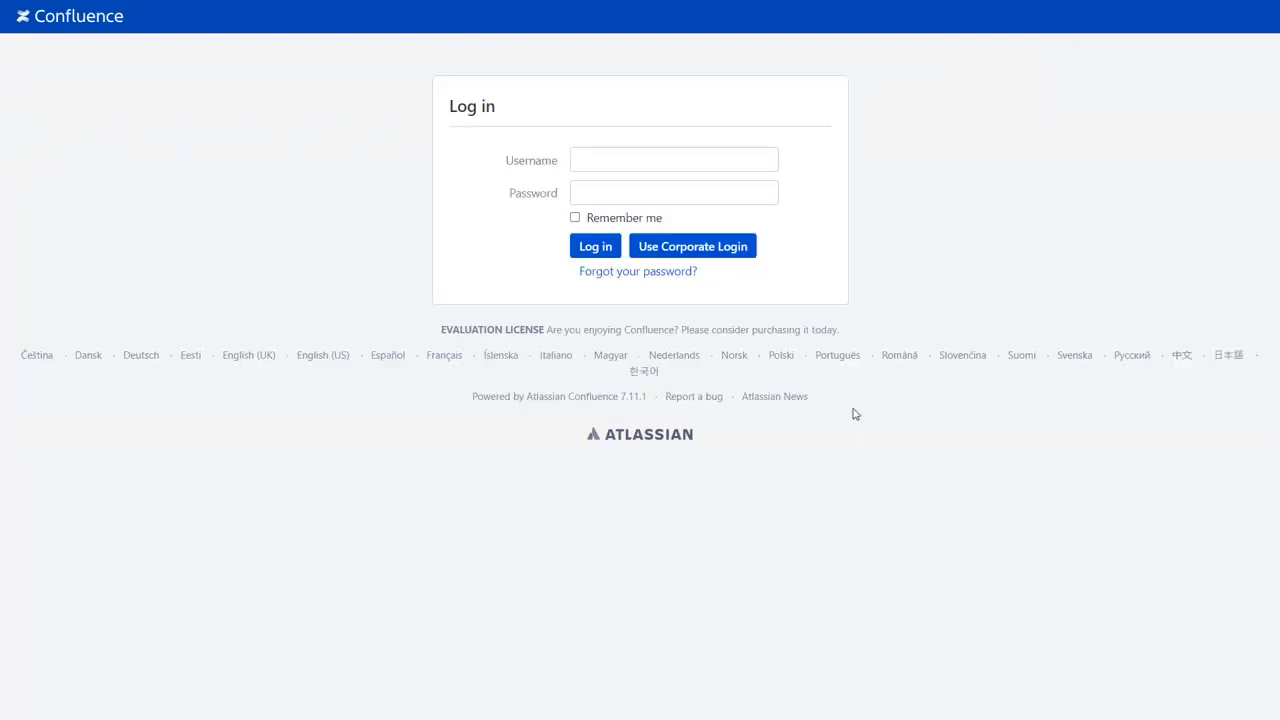
Step: Sign in via Use Corporate Login with the Xecurify account's email and password, then view the user profile
{"action": "left_click", "coordinate": [743, 250]}
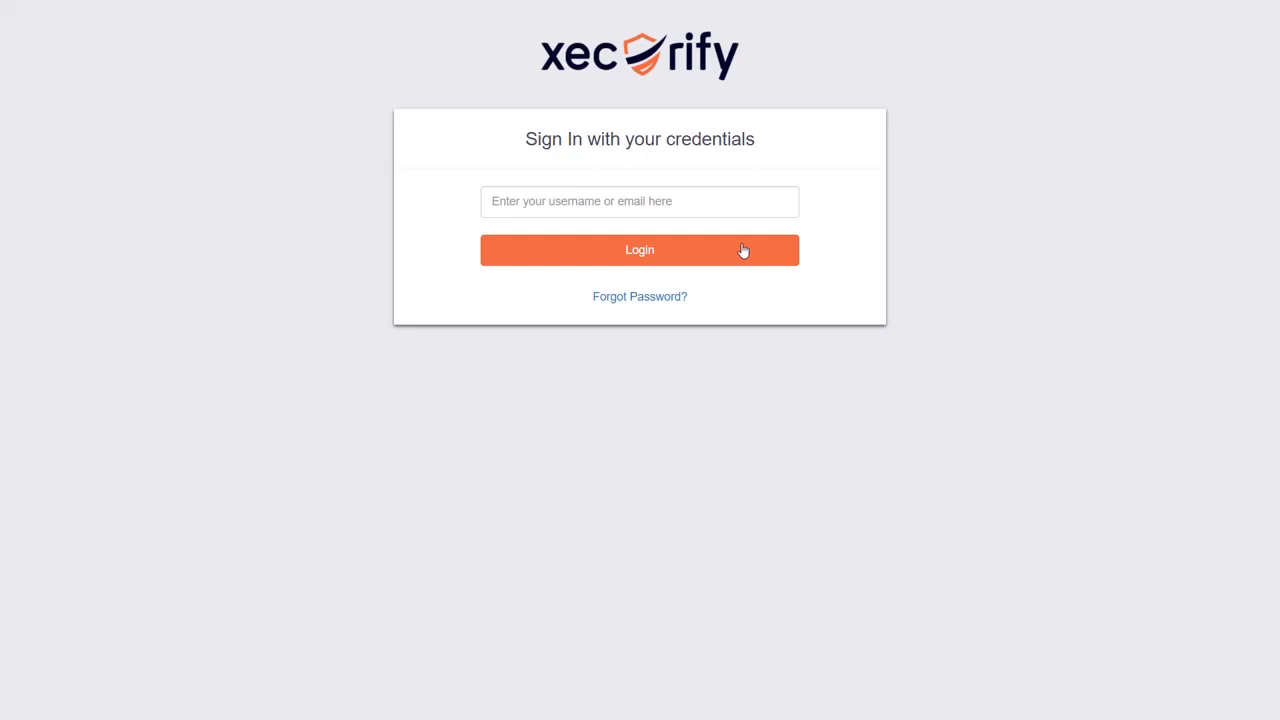
{"action": "left_click", "coordinate": [731, 204]}
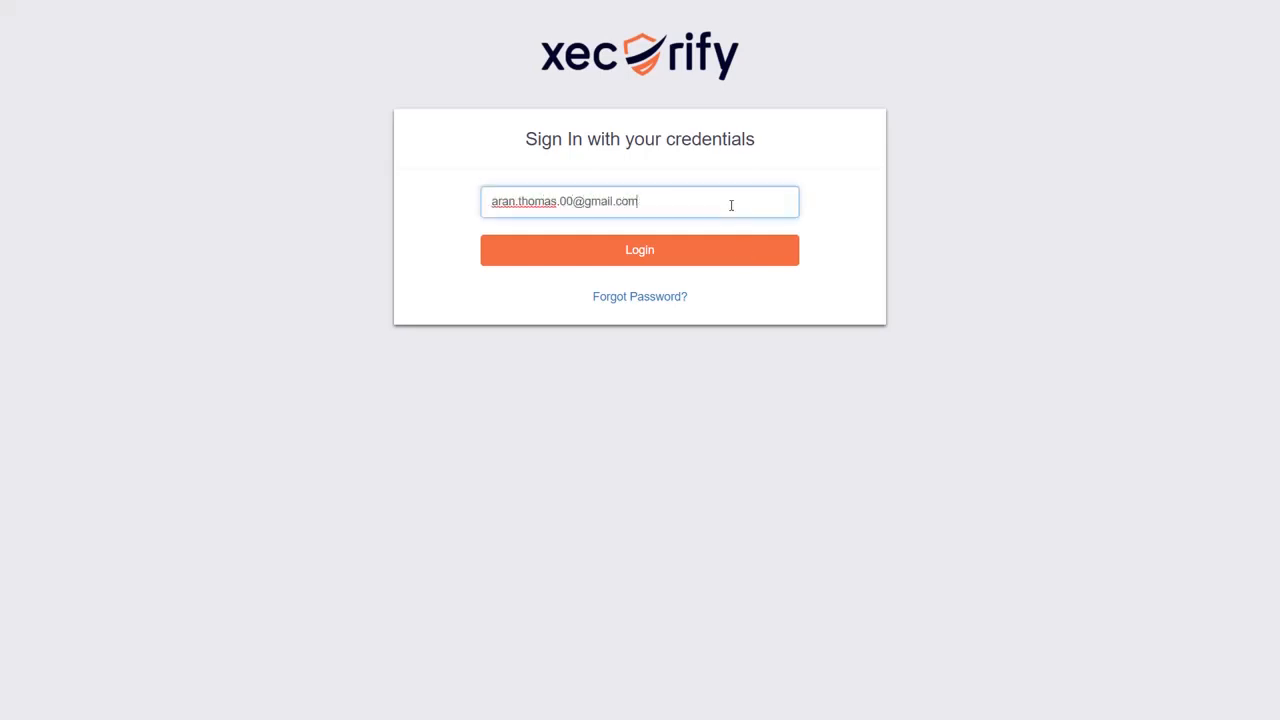
{"action": "left_click", "coordinate": [694, 252]}
{"action": "type", "text": "•••••••••"}
{"action": "left_click", "coordinate": [657, 297]}
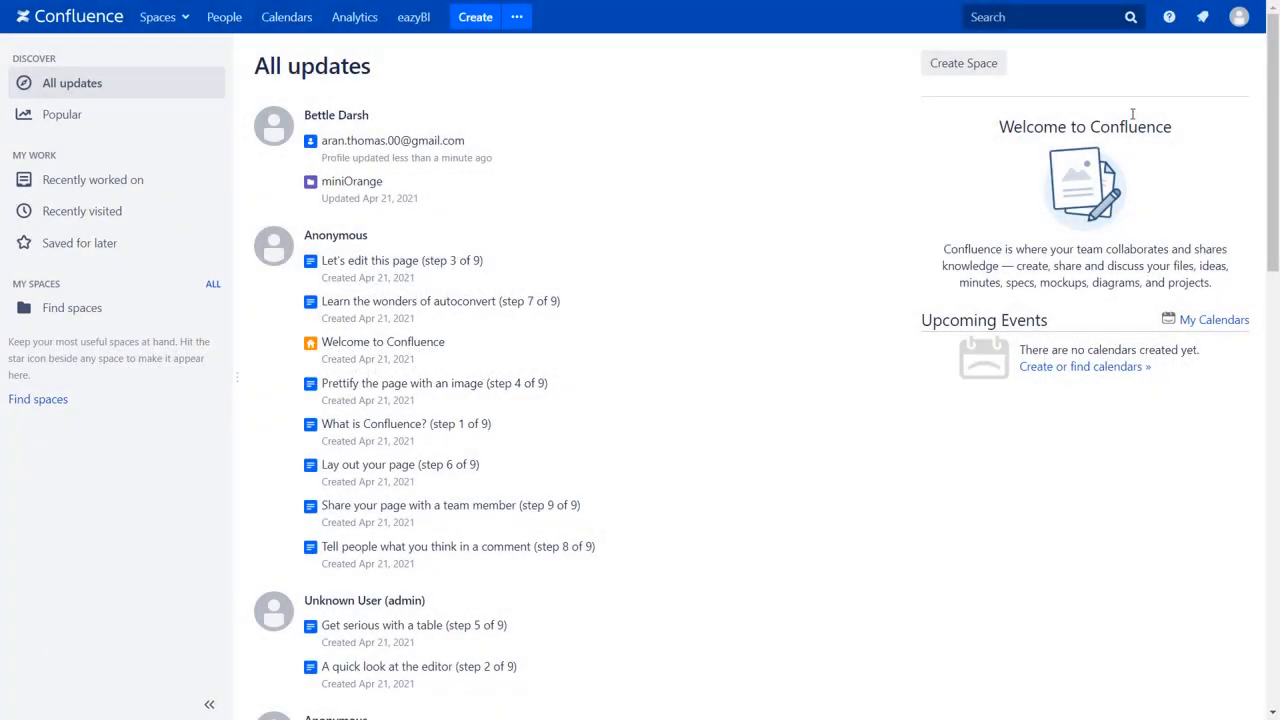
{"action": "left_click", "coordinate": [1241, 30]}
{"action": "left_click", "coordinate": [1200, 134]}
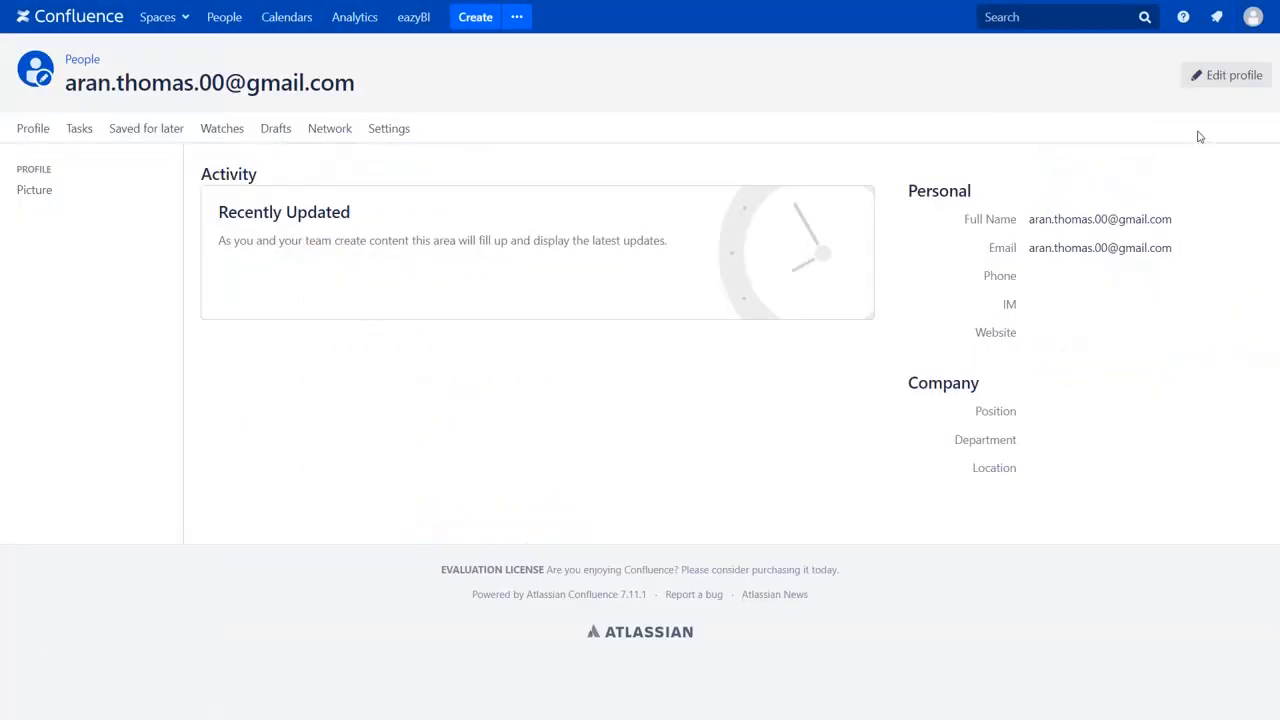